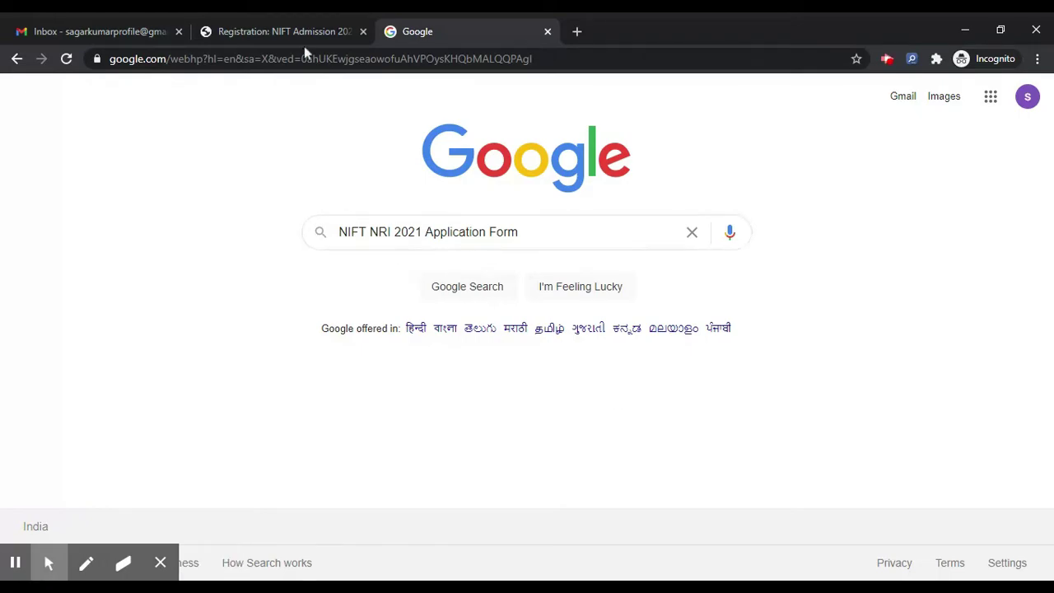
Switch to the NIFT Admissions registration page
{"action": "left_click", "coordinate": [270, 23]}
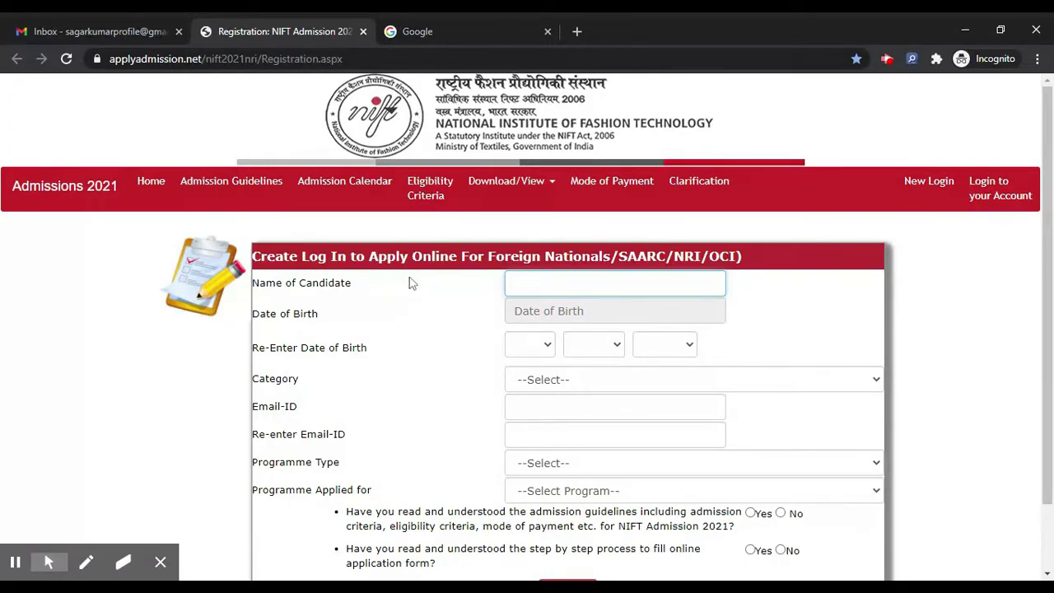
Enter the candidate's name in the registration form, correcting the typos
{"action": "type", "text": "NMS=A"}
{"action": "key", "text": "BackSpace"}
{"action": "key", "text": "BackSpace"}
{"action": "key", "text": "BackSpace"}
{"action": "type", "text": "AE"}
{"action": "key", "text": "BackSpace"}
{"action": "key", "text": "BackSpace"}
{"action": "key", "text": "BackSpace"}
{"action": "type", "text": "AME"}
Pick 6 December 2000 in the Date of Birth calendar
{"action": "left_click", "coordinate": [549, 311]}
{"action": "left_click", "coordinate": [631, 339]}
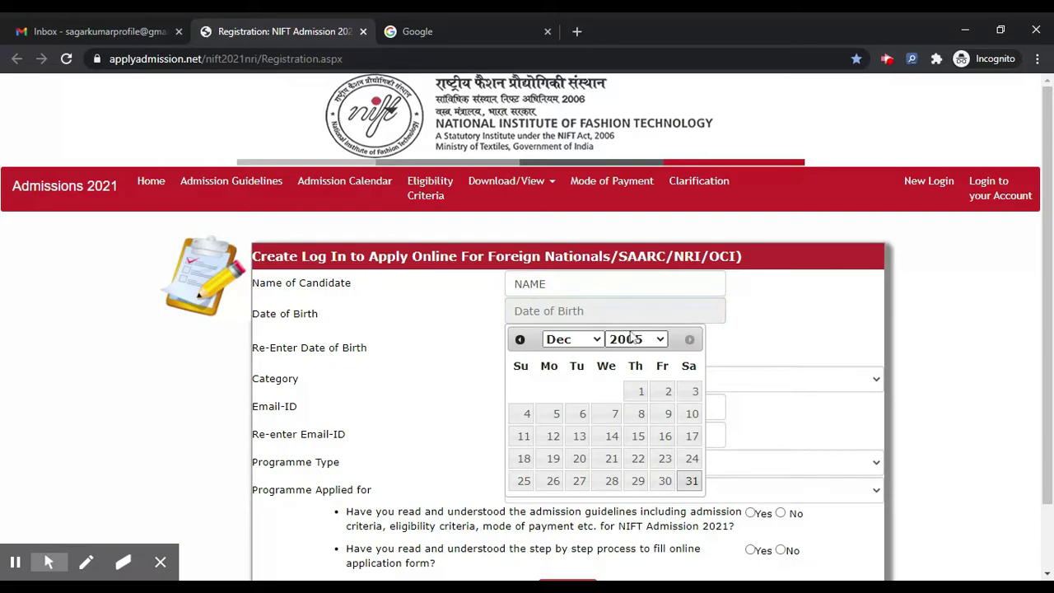
{"action": "left_click", "coordinate": [626, 239]}
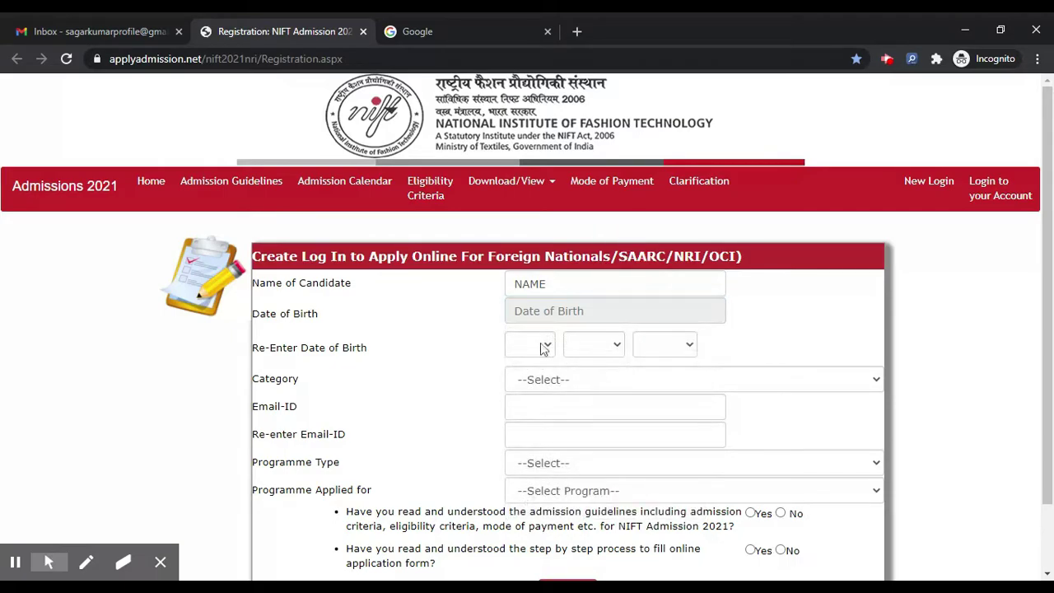
{"action": "left_click", "coordinate": [557, 318]}
{"action": "left_click", "coordinate": [651, 339]}
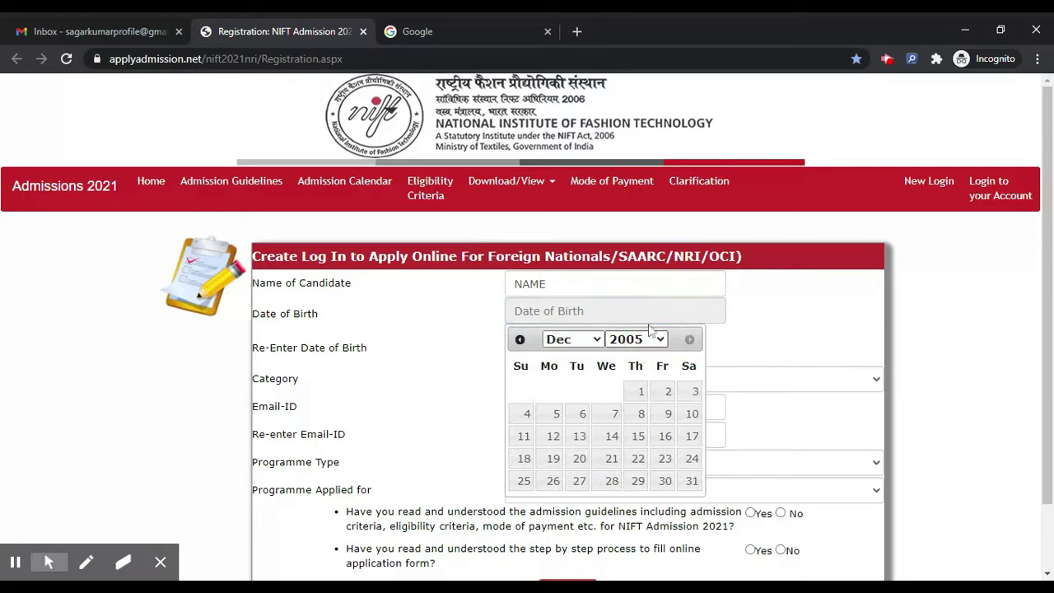
{"action": "left_click", "coordinate": [650, 329]}
{"action": "left_click", "coordinate": [611, 414]}
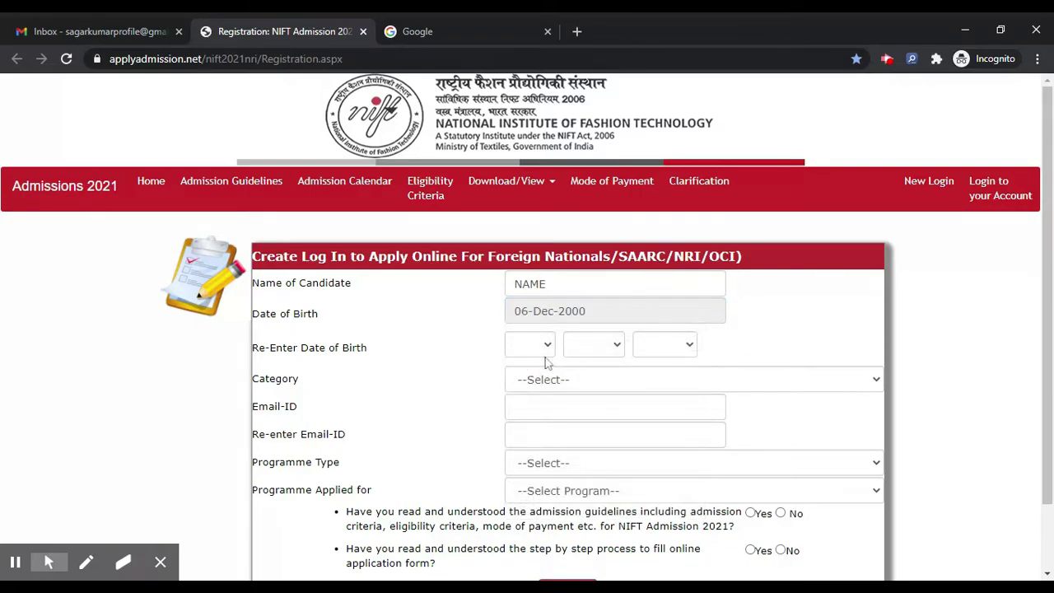
Re-enter the birth date as 6 DEC 2000 in the day, month and year dropdowns
{"action": "left_click", "coordinate": [539, 343]}
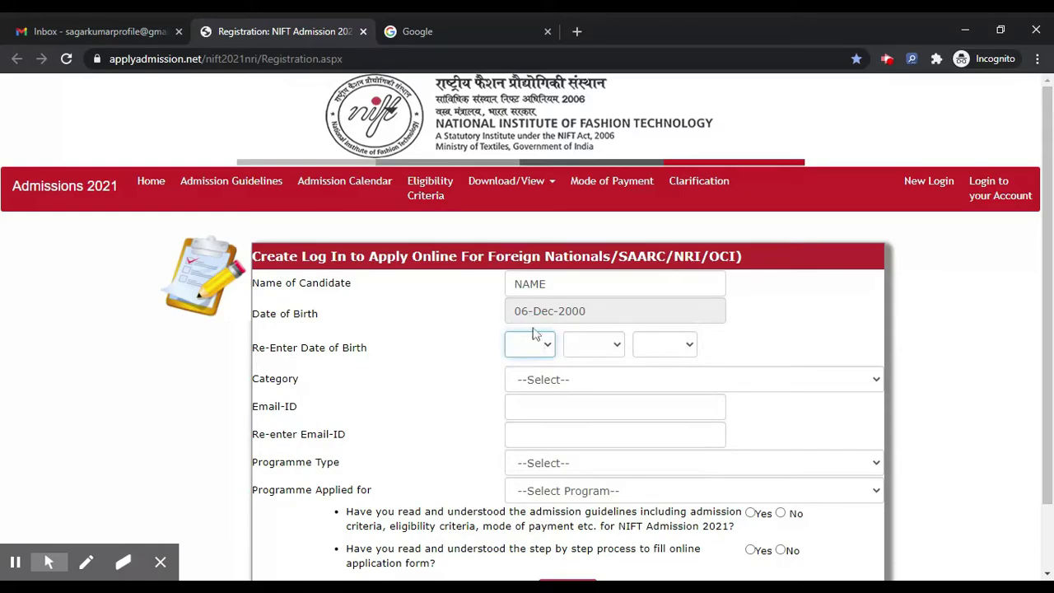
{"action": "key", "text": "6"}
{"action": "left_click", "coordinate": [598, 347]}
{"action": "key", "text": "d"}
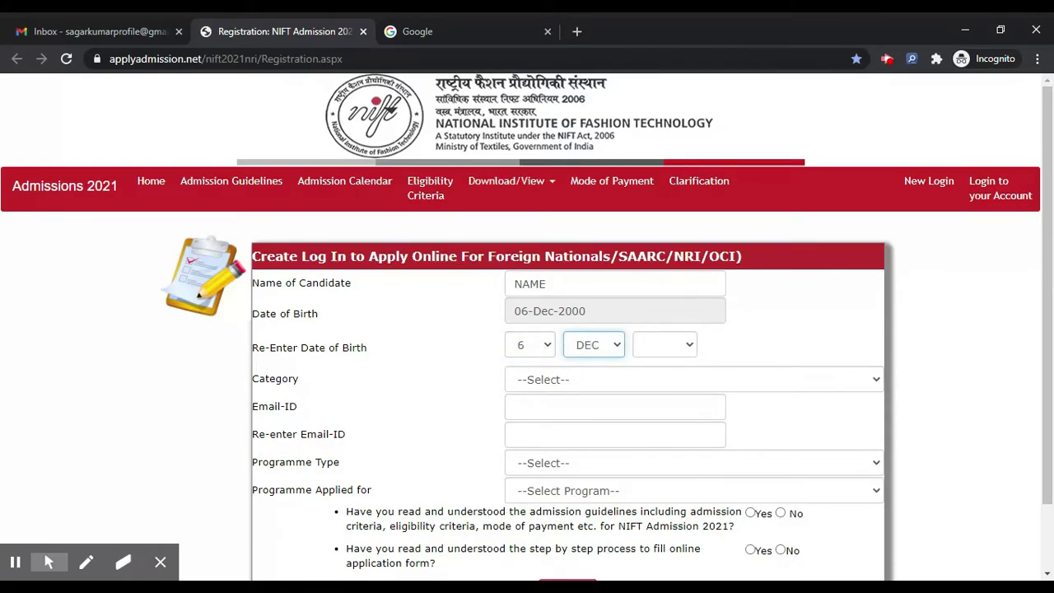
{"action": "left_click", "coordinate": [664, 347]}
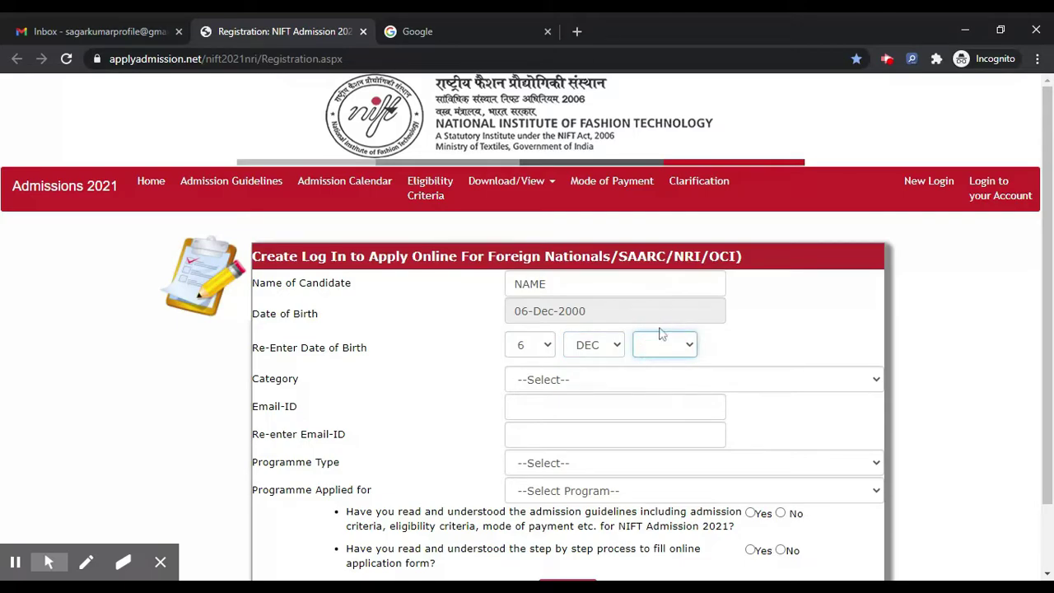
{"action": "key", "text": "2"}
{"action": "left_click", "coordinate": [584, 379]}
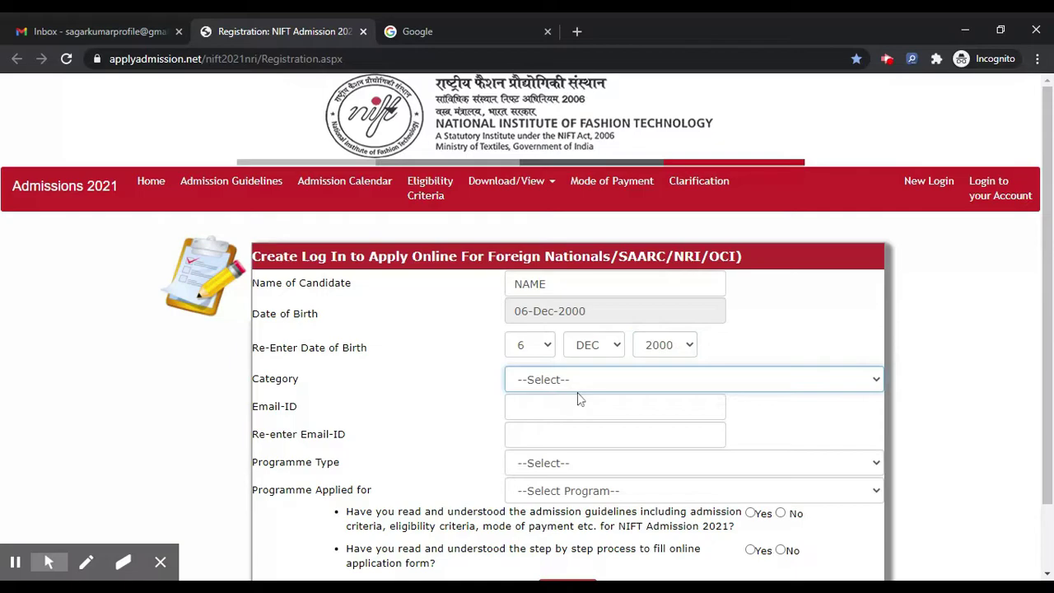
Choose the SAARC category and enter the candidate's e-mail in both e-mail fields
{"action": "key", "text": "n"}
{"action": "key", "text": "s"}
{"action": "left_click", "coordinate": [560, 407]}
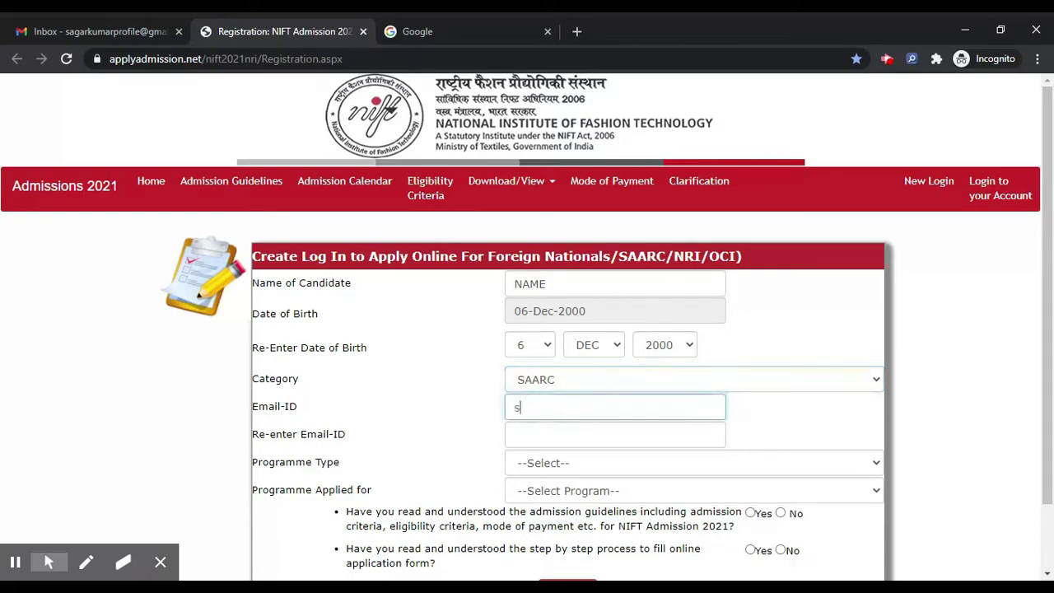
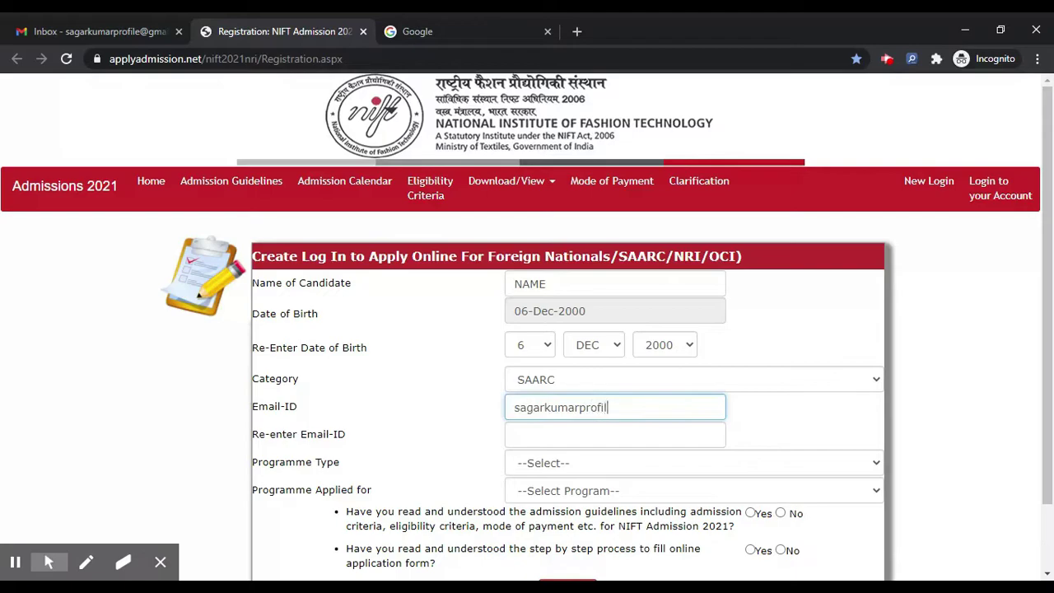
{"action": "key", "text": "ctrl+a"}
{"action": "key", "text": "ctrl+c"}
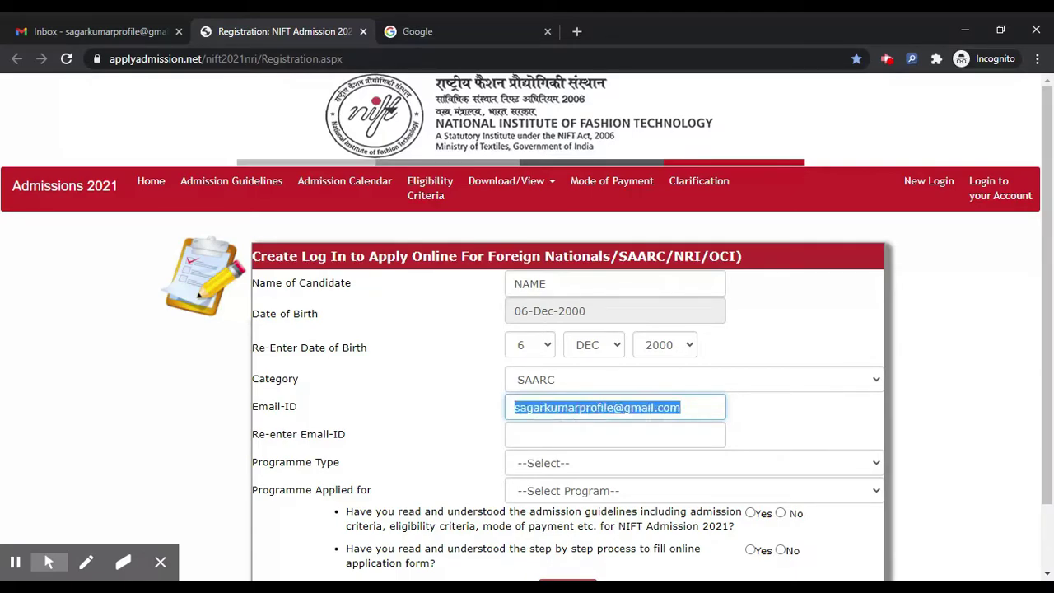
{"action": "key", "text": "Tab"}
{"action": "key", "text": "ctrl+v"}
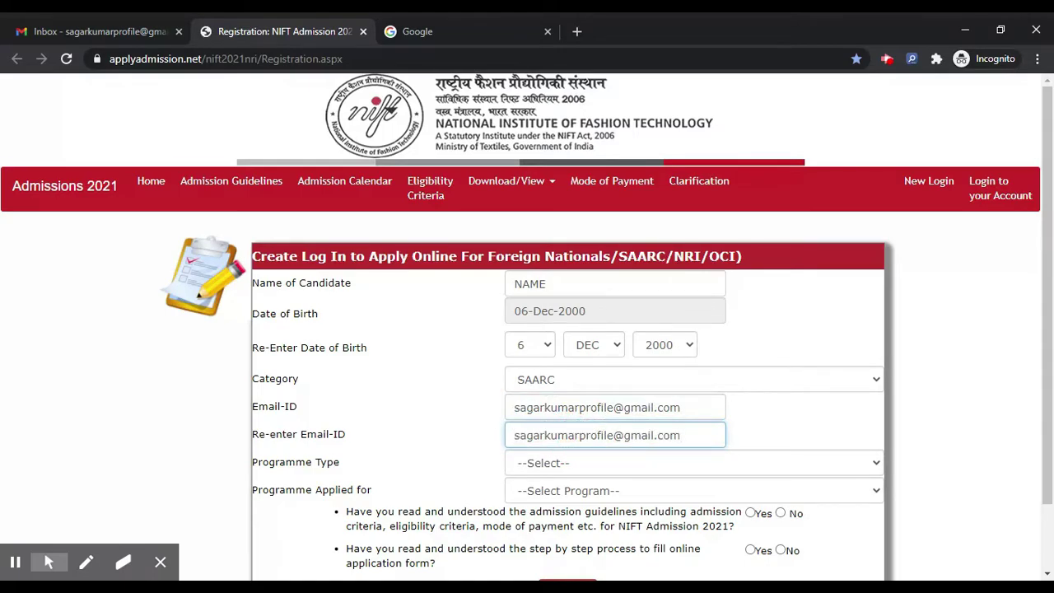
{"action": "scroll", "coordinate": [623, 390], "scroll_direction": "down", "scroll_amount": 1}
Choose Under Graduate B.DES.-DESIGN(All Programme), tick both confirmations, and submit the registration
{"action": "key", "text": "Tab"}
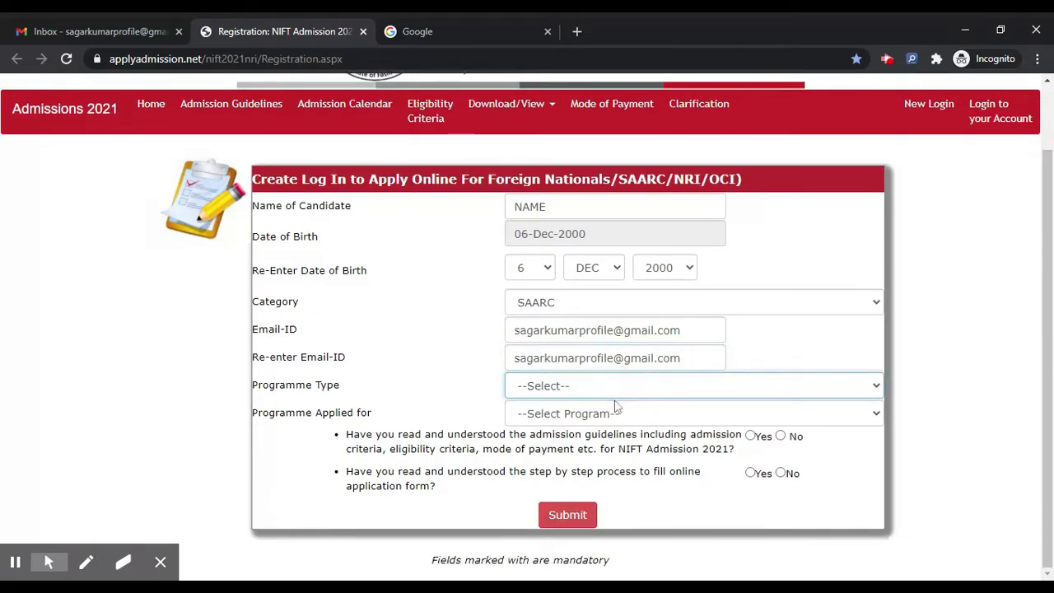
{"action": "key", "text": "Down"}
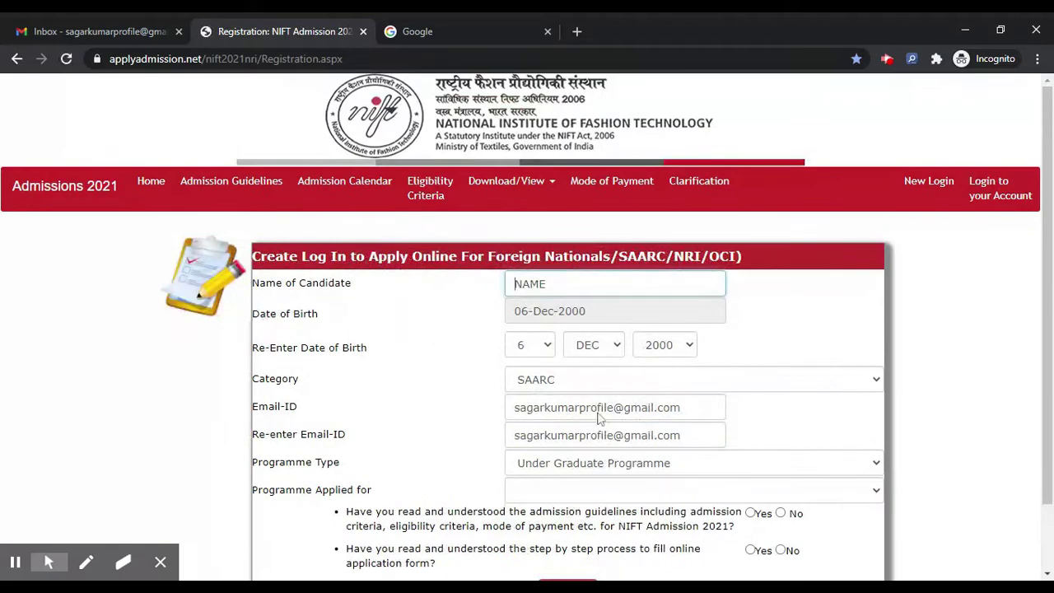
{"action": "scroll", "coordinate": [360, 388], "scroll_direction": "down", "scroll_amount": 1}
{"action": "left_click", "coordinate": [545, 412]}
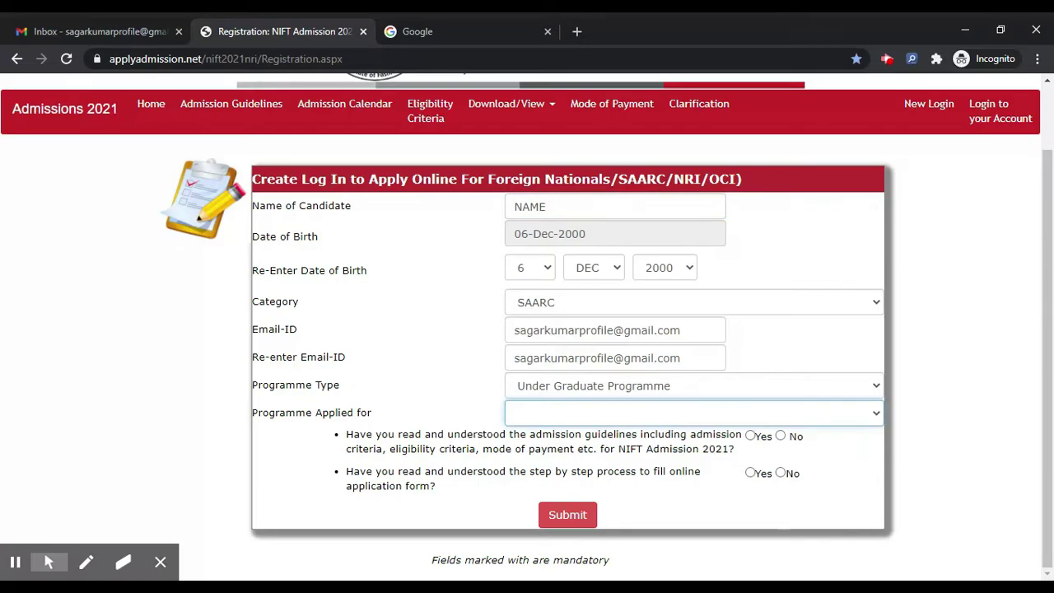
{"action": "key", "text": "Down"}
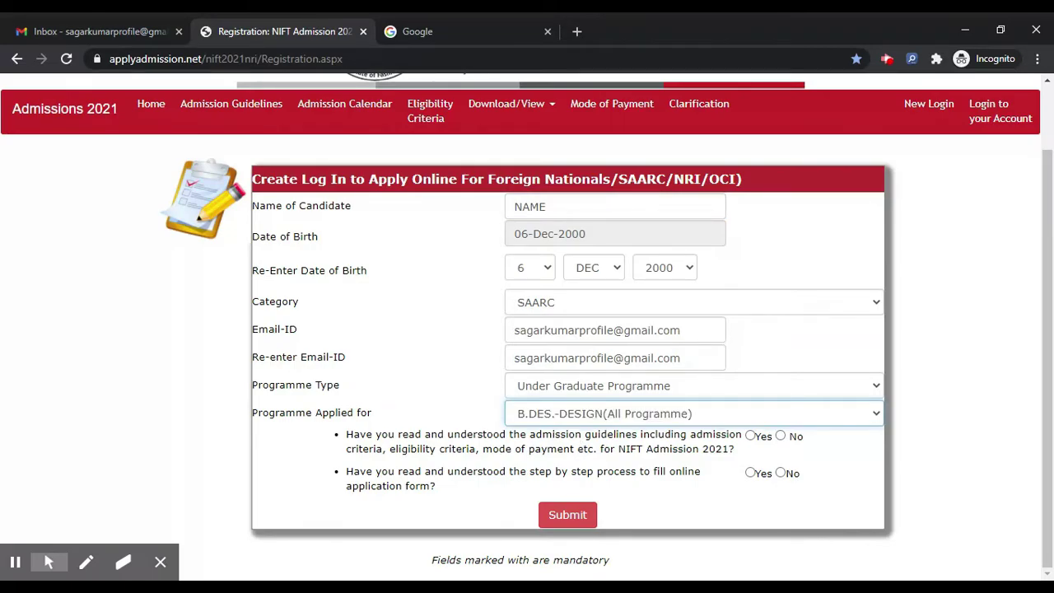
{"action": "left_click", "coordinate": [752, 441]}
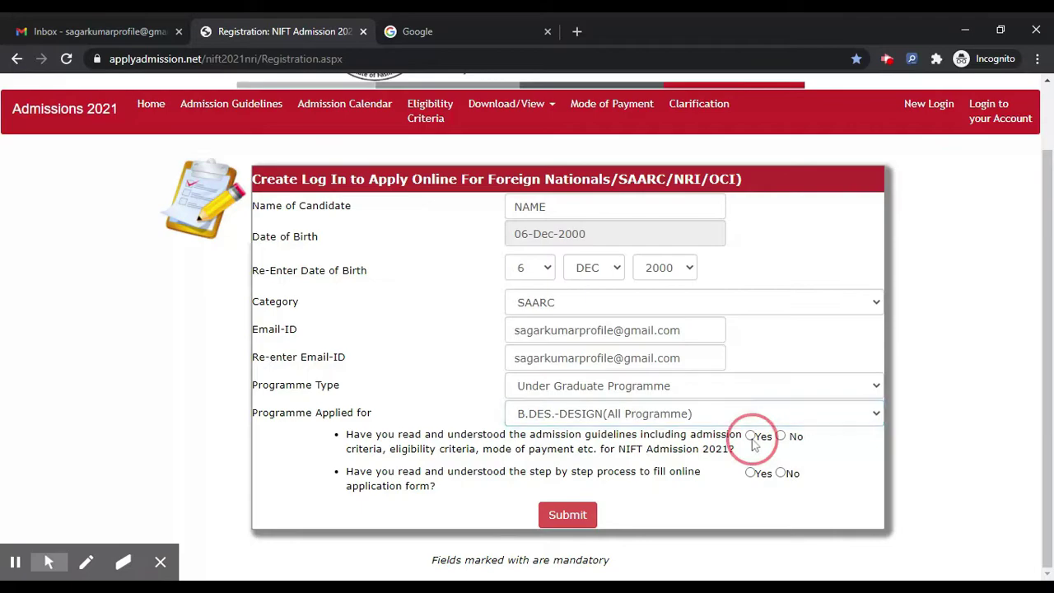
{"action": "left_click", "coordinate": [752, 474]}
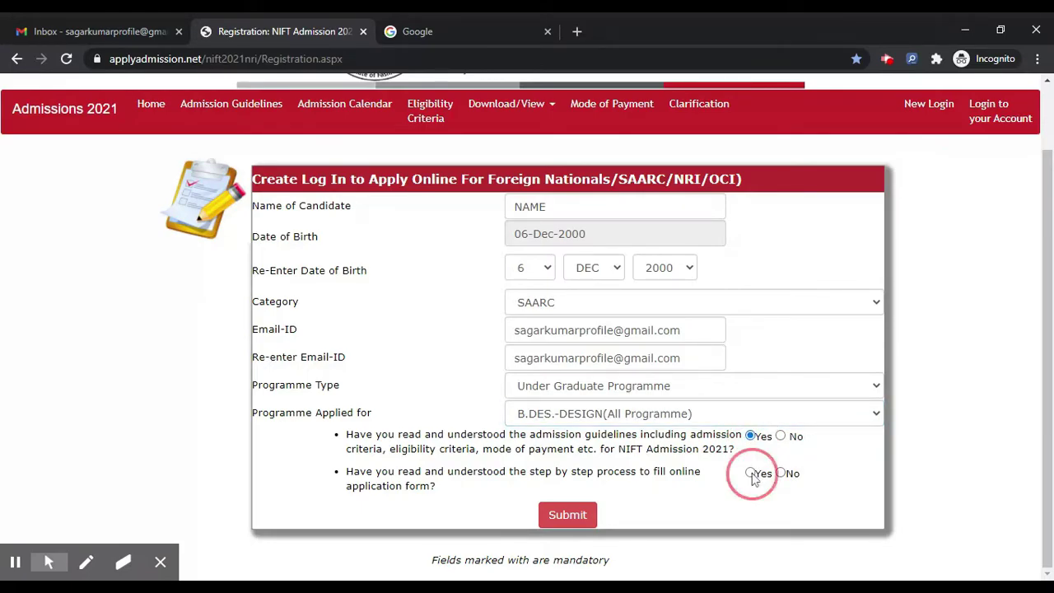
{"action": "left_click", "coordinate": [576, 519]}
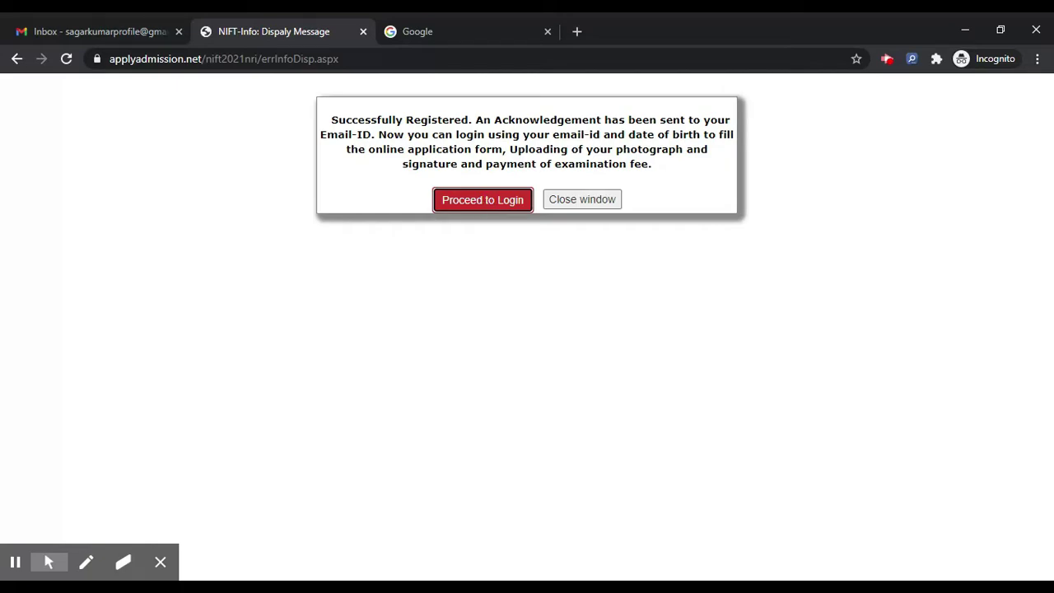
Proceed from the registration confirmation to the login page
{"action": "left_click", "coordinate": [485, 205]}
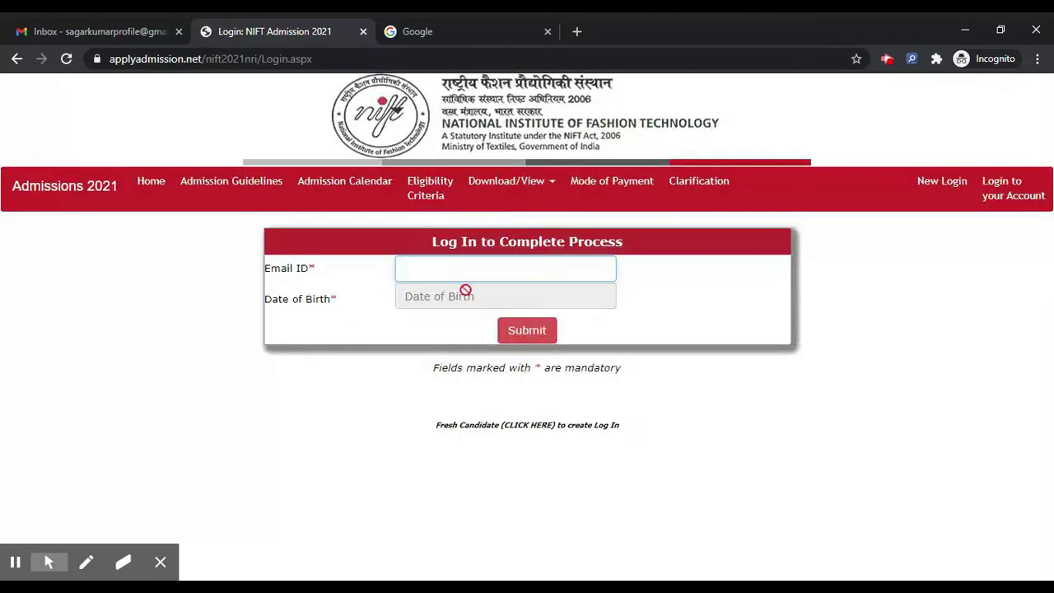
{"action": "key", "text": "ctrl+v"}
{"action": "left_click", "coordinate": [464, 304]}
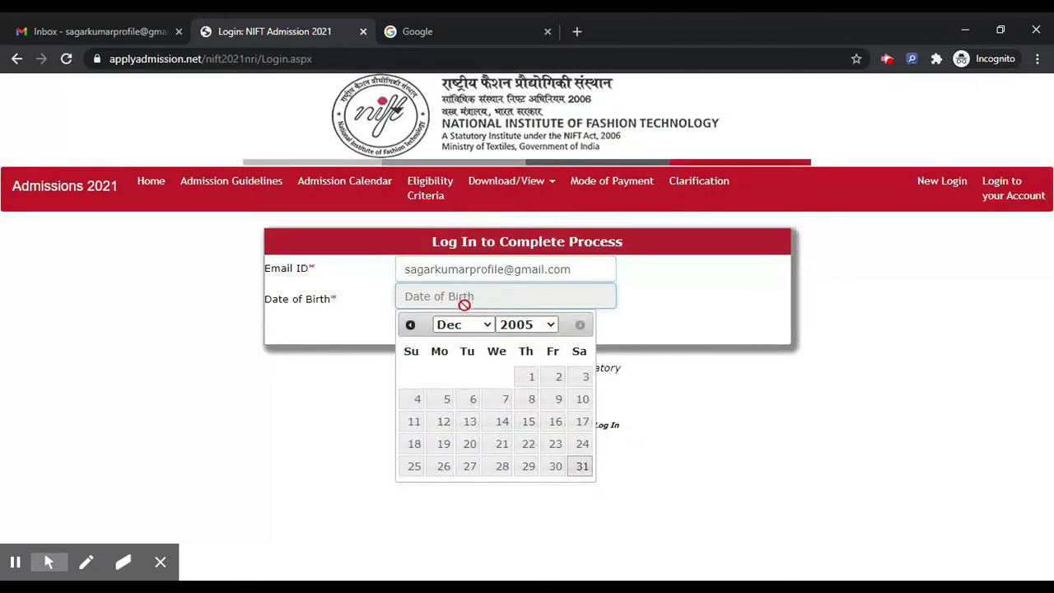
{"action": "left_click", "coordinate": [527, 325]}
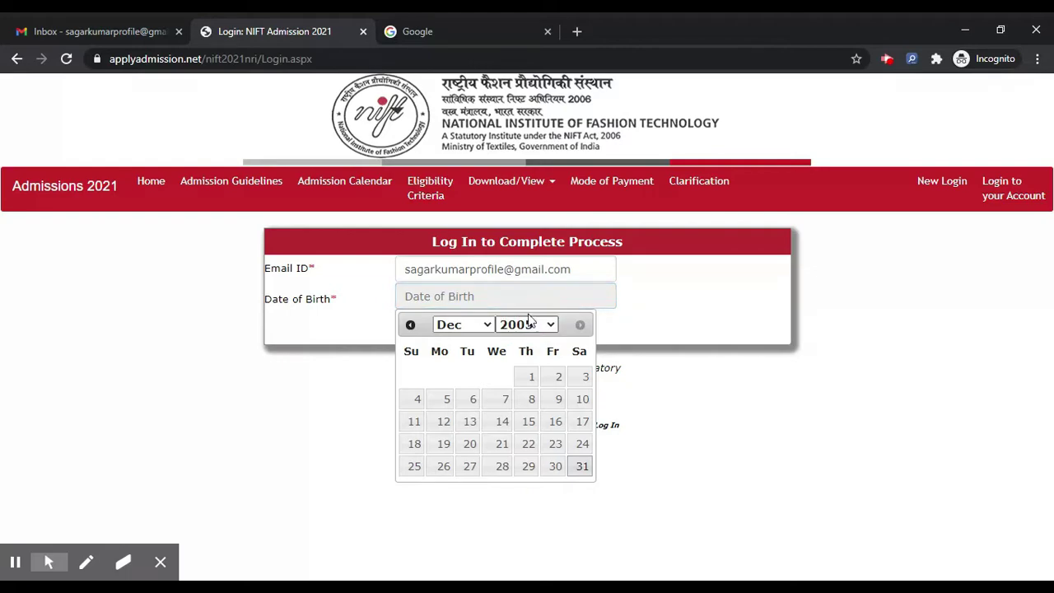
{"action": "left_click", "coordinate": [523, 337]}
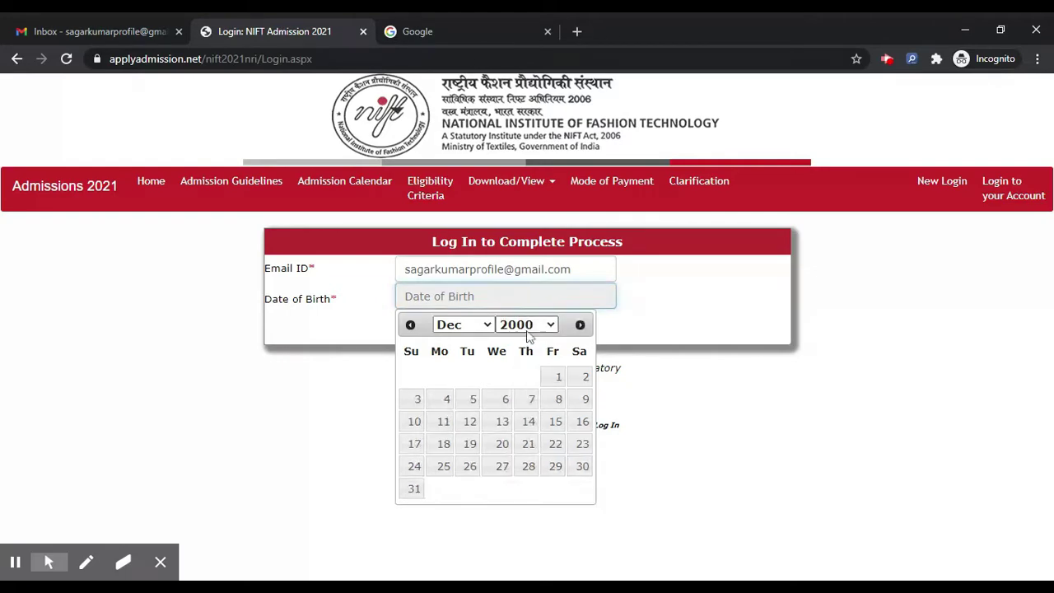
{"action": "left_click", "coordinate": [502, 398]}
{"action": "left_click", "coordinate": [514, 331]}
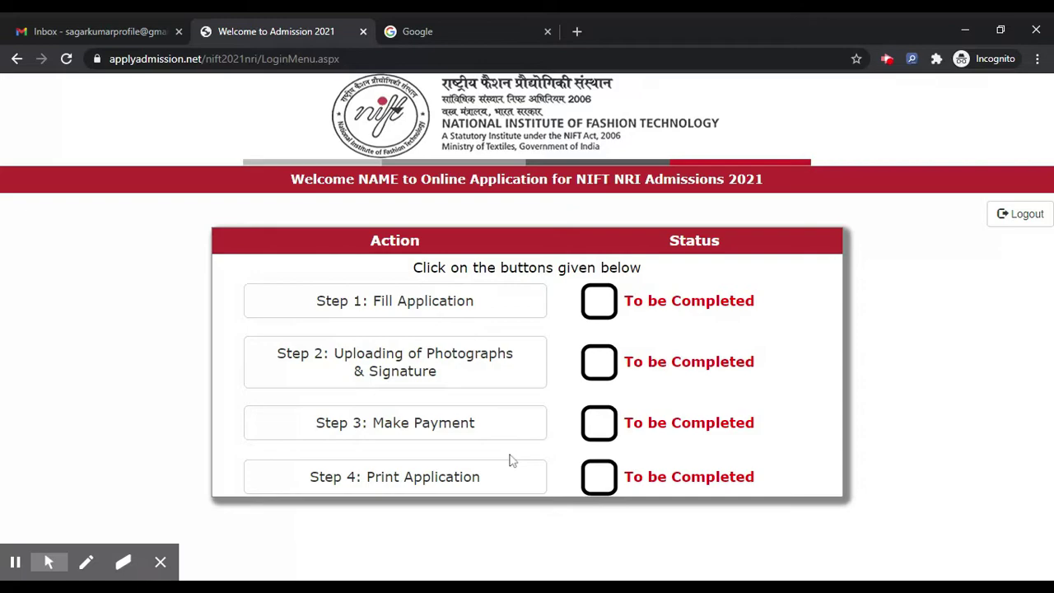
Open the Step 1 application form and bring up the Preference Choice 1 options
{"action": "left_click", "coordinate": [496, 318]}
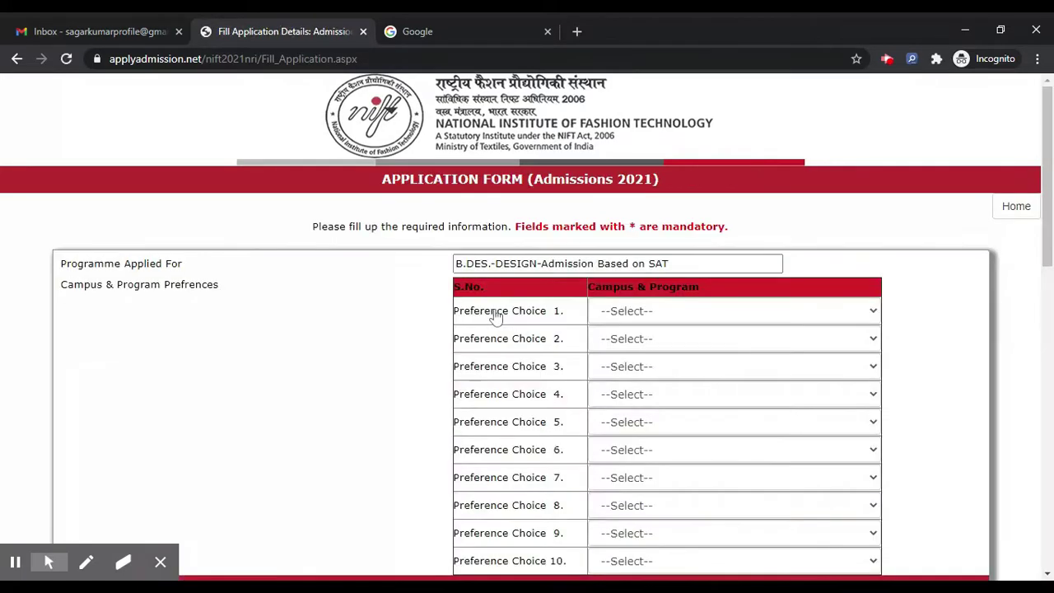
{"action": "scroll", "coordinate": [405, 287], "scroll_direction": "down", "scroll_amount": 2}
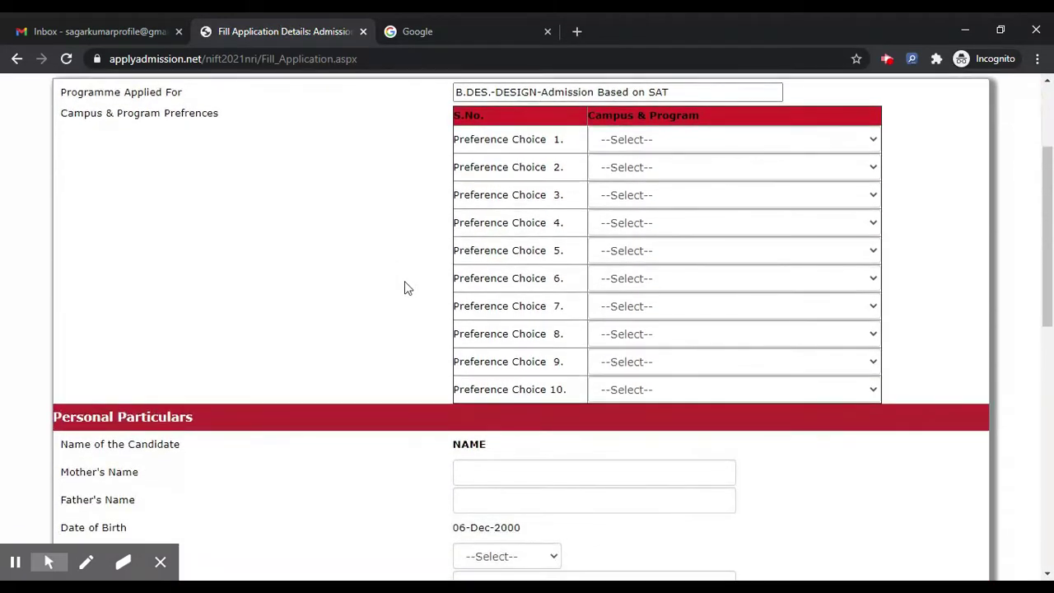
{"action": "scroll", "coordinate": [395, 287], "scroll_direction": "up", "scroll_amount": 1}
{"action": "scroll", "coordinate": [250, 255], "scroll_direction": "down", "scroll_amount": 2}
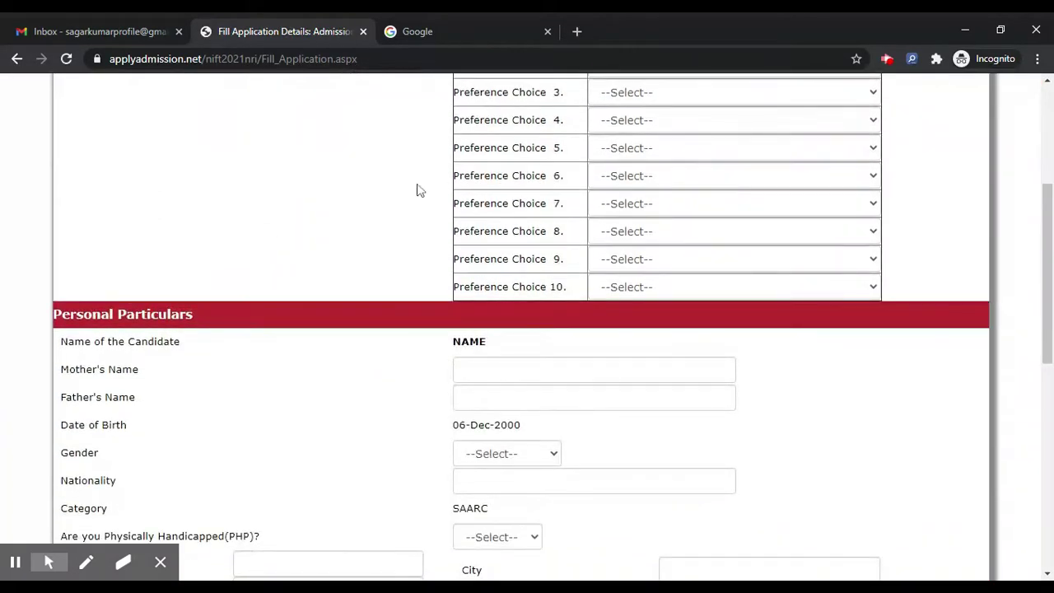
{"action": "scroll", "coordinate": [418, 189], "scroll_direction": "down", "scroll_amount": 2}
{"action": "scroll", "coordinate": [390, 236], "scroll_direction": "down", "scroll_amount": 4}
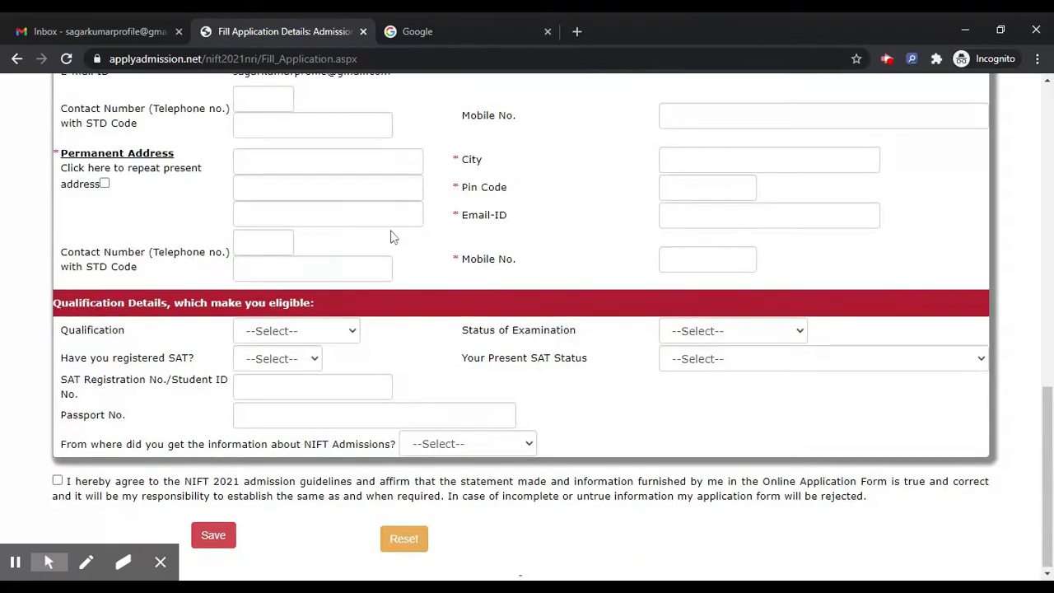
{"action": "scroll", "coordinate": [457, 313], "scroll_direction": "up", "scroll_amount": 9}
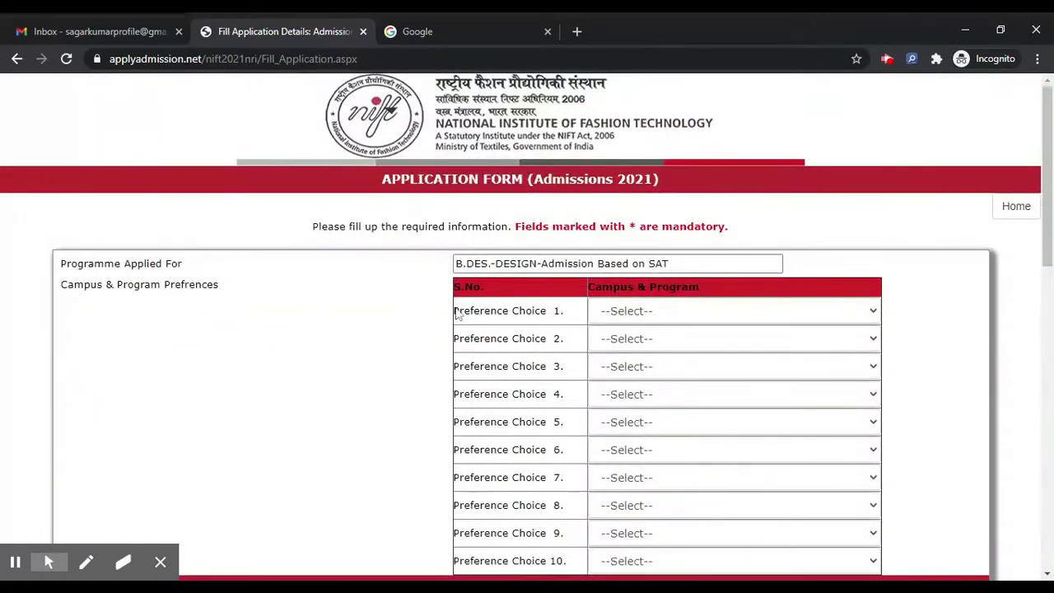
{"action": "scroll", "coordinate": [457, 312], "scroll_direction": "down", "scroll_amount": 1}
{"action": "left_click", "coordinate": [641, 215]}
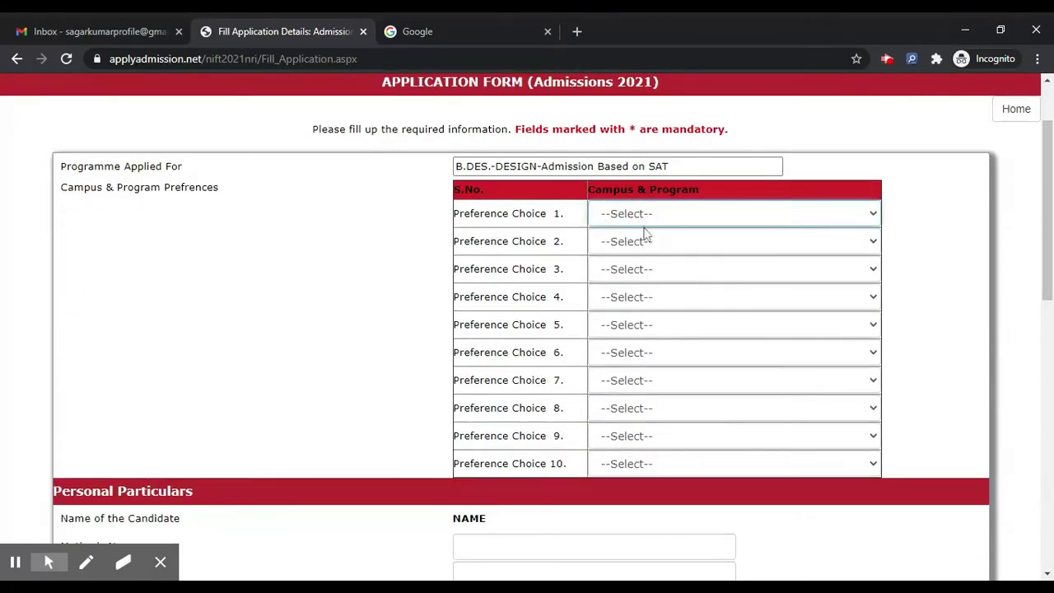
Set preferences 1–6 (Bengaluru Fashion Design, Chennai Fashion/Textile/Knitwear, Kangra Accessory Design), clearing duplicate warnings
{"action": "left_click", "coordinate": [646, 244]}
{"action": "left_click", "coordinate": [668, 251]}
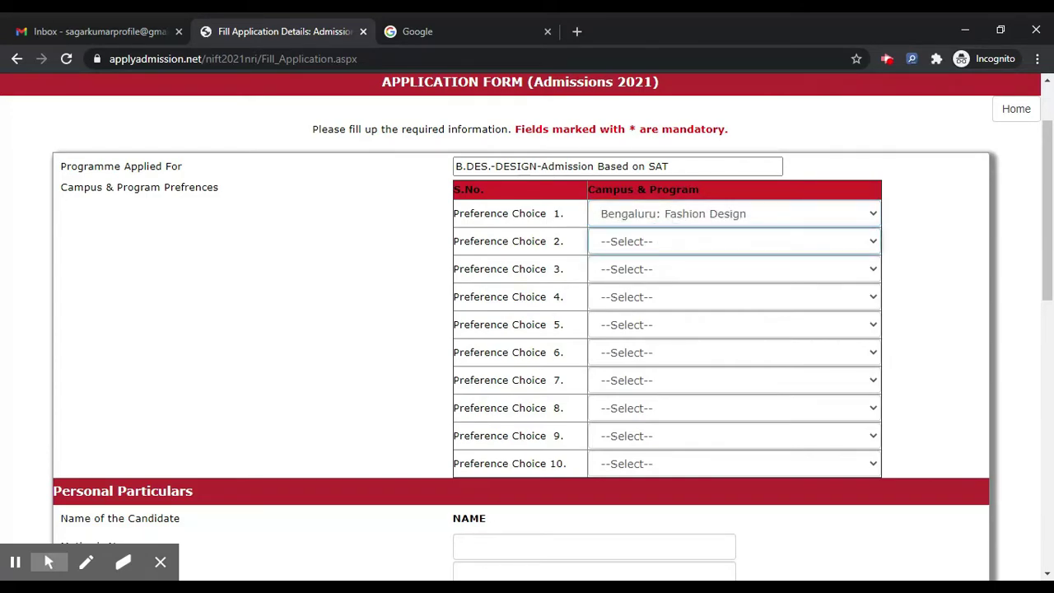
{"action": "left_click", "coordinate": [689, 354]}
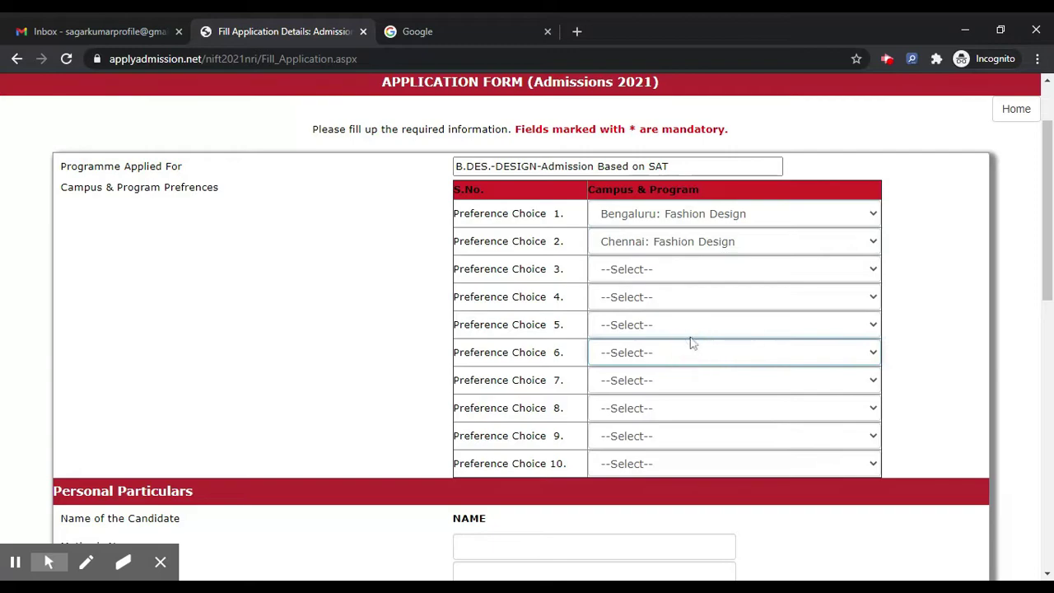
{"action": "left_click", "coordinate": [692, 343]}
{"action": "left_click", "coordinate": [659, 278]}
{"action": "left_click", "coordinate": [649, 401]}
{"action": "left_click", "coordinate": [647, 297]}
{"action": "left_click", "coordinate": [657, 435]}
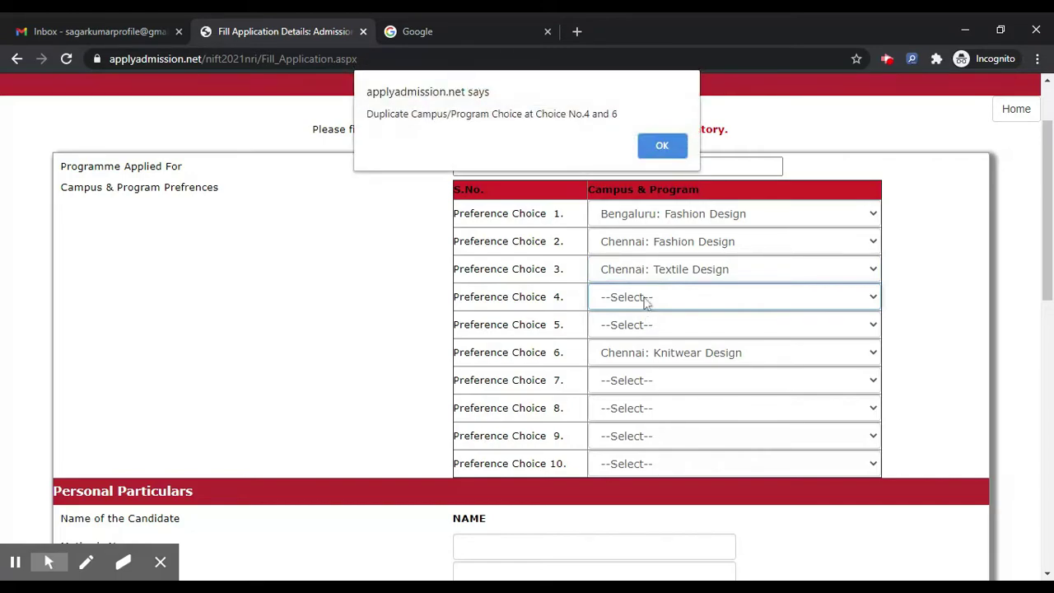
{"action": "left_click", "coordinate": [663, 145]}
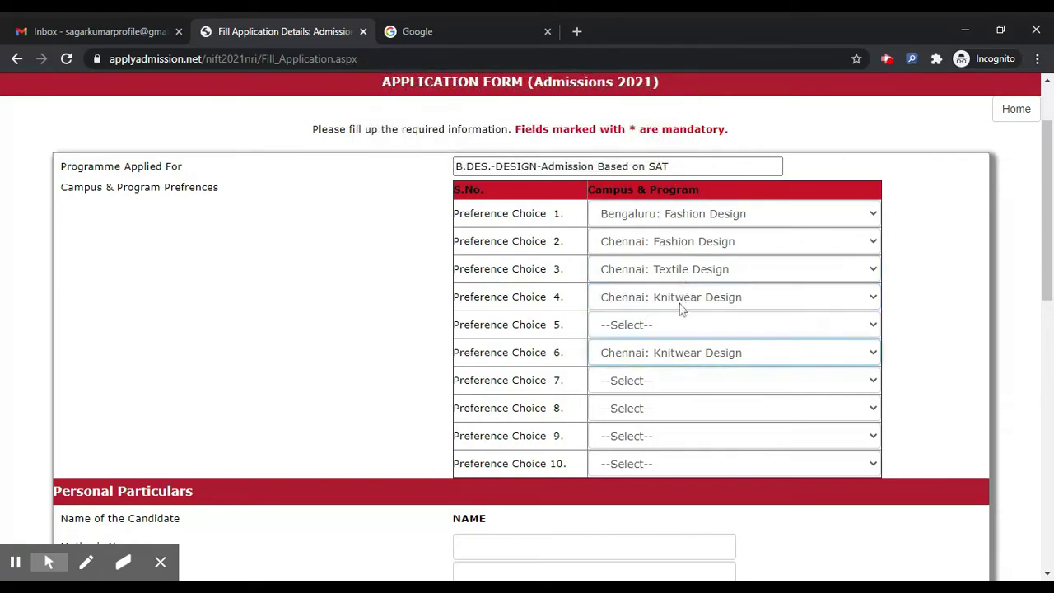
{"action": "left_click", "coordinate": [682, 330]}
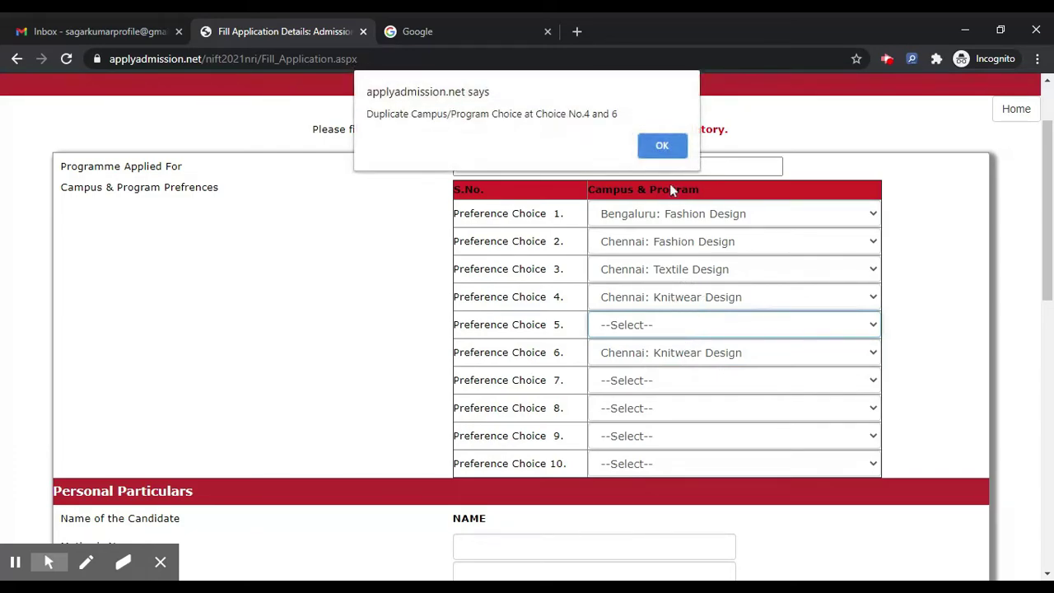
{"action": "left_click", "coordinate": [663, 147]}
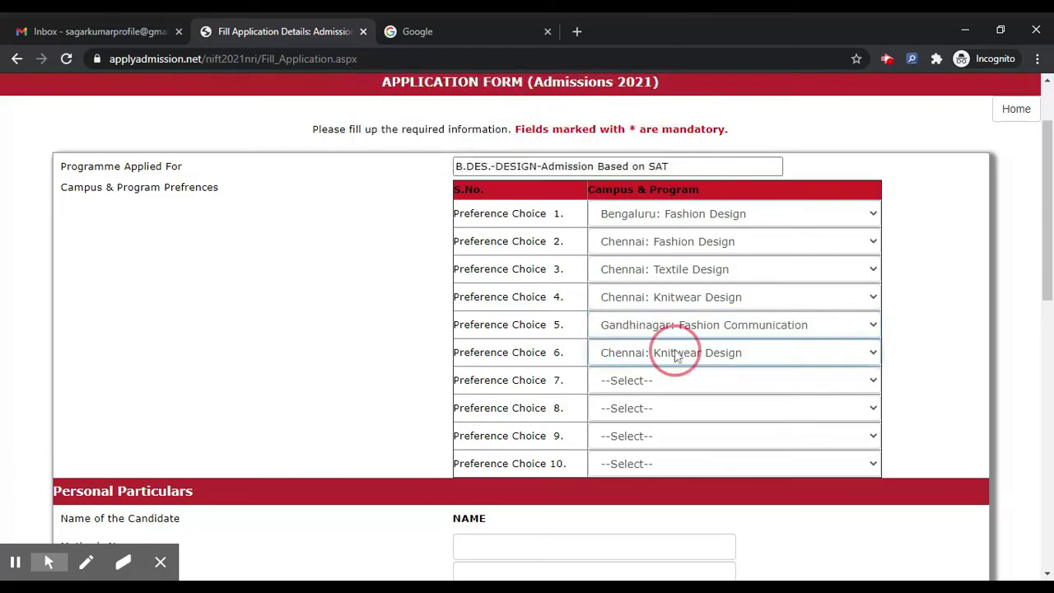
{"action": "key", "text": "k"}
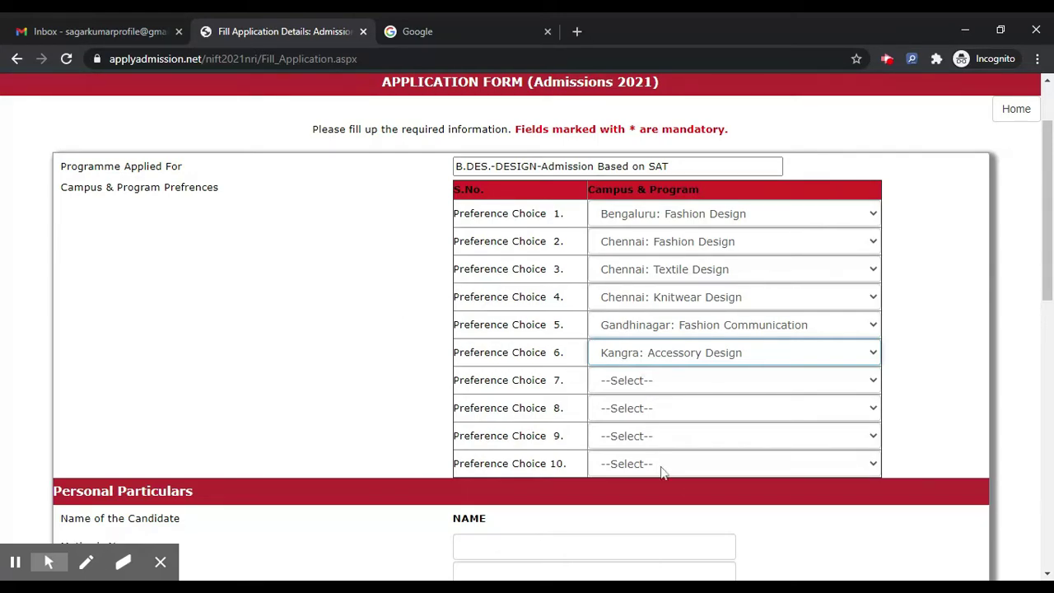
Set preferences 7–10: Patna Fashion Communication, Panchkula Textile Design, Delhi Leather Design, Srinagar Fashion Design
{"action": "left_click", "coordinate": [643, 384]}
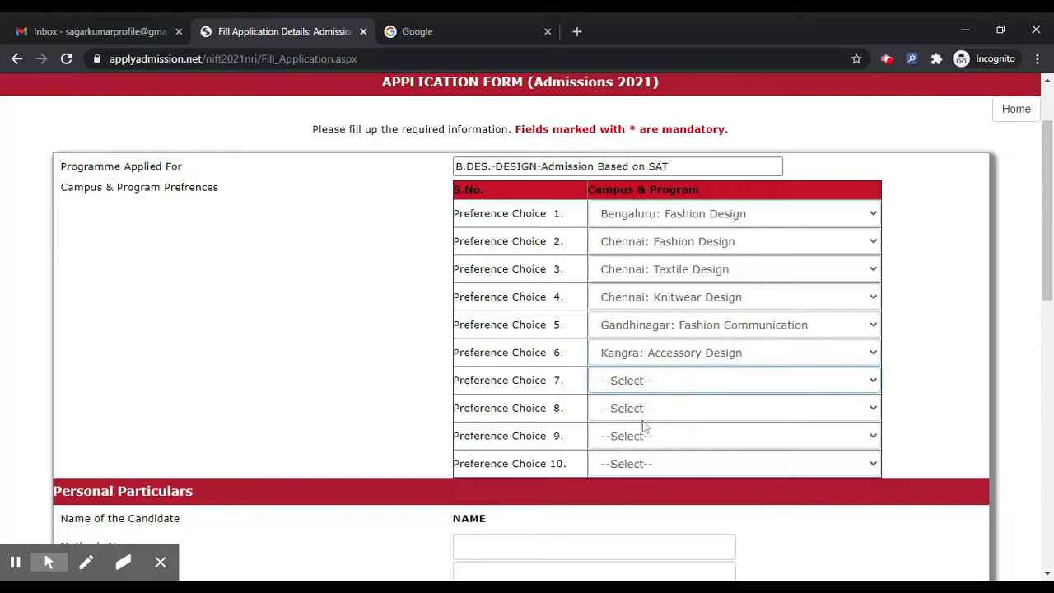
{"action": "left_click", "coordinate": [677, 403]}
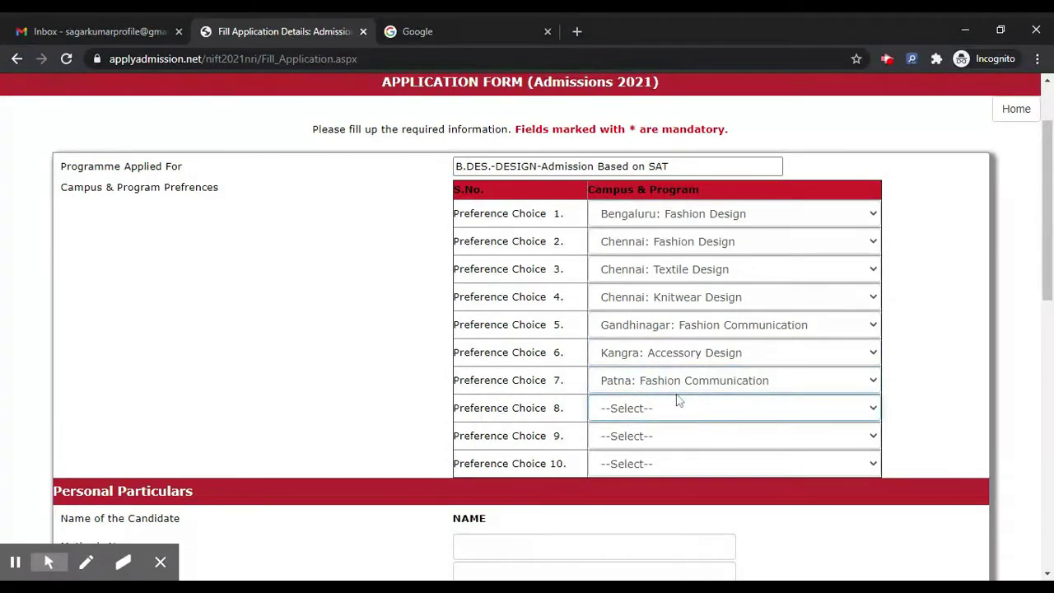
{"action": "left_click", "coordinate": [671, 381]}
{"action": "left_click", "coordinate": [657, 432]}
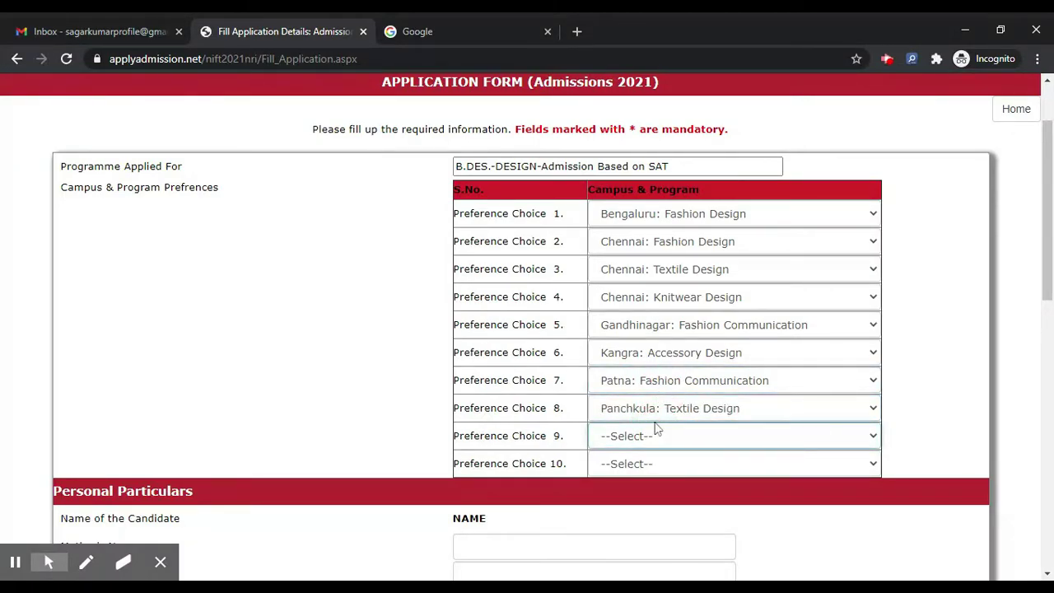
{"action": "left_click", "coordinate": [656, 466]}
{"action": "left_click", "coordinate": [657, 466]}
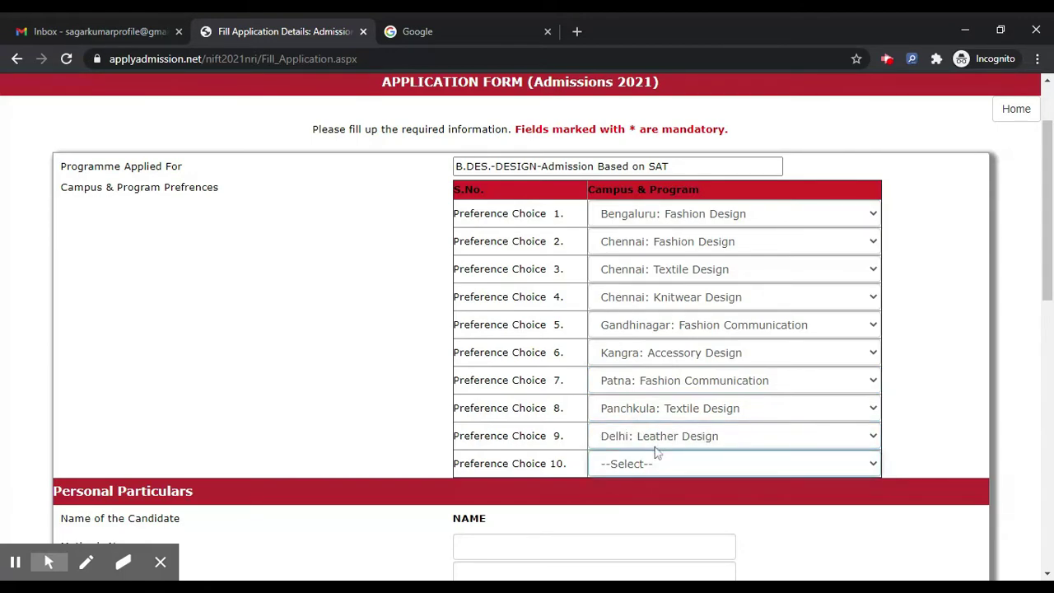
{"action": "key", "text": "k"}
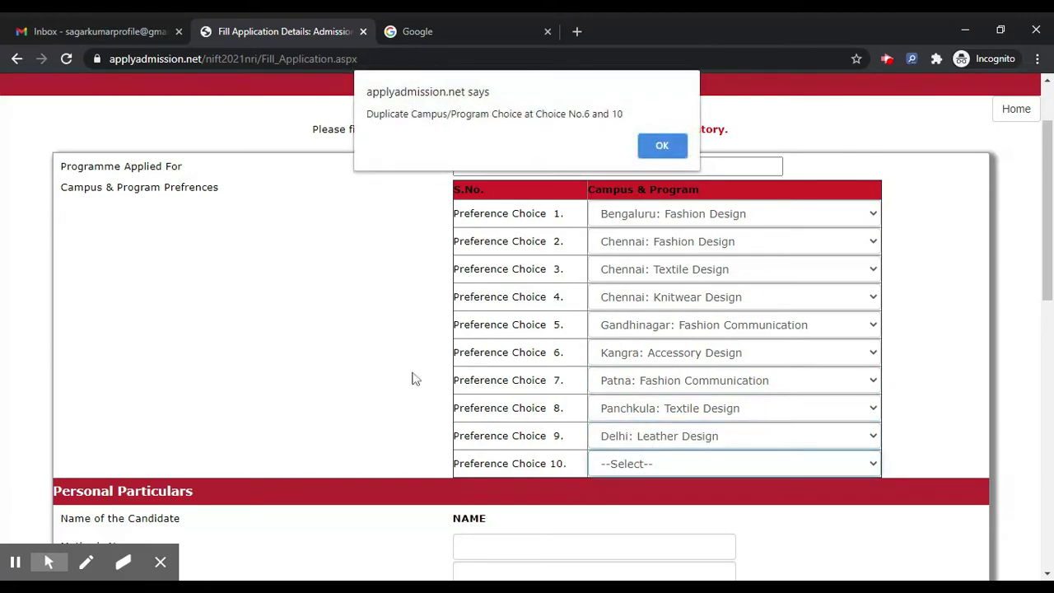
{"action": "left_click", "coordinate": [670, 148]}
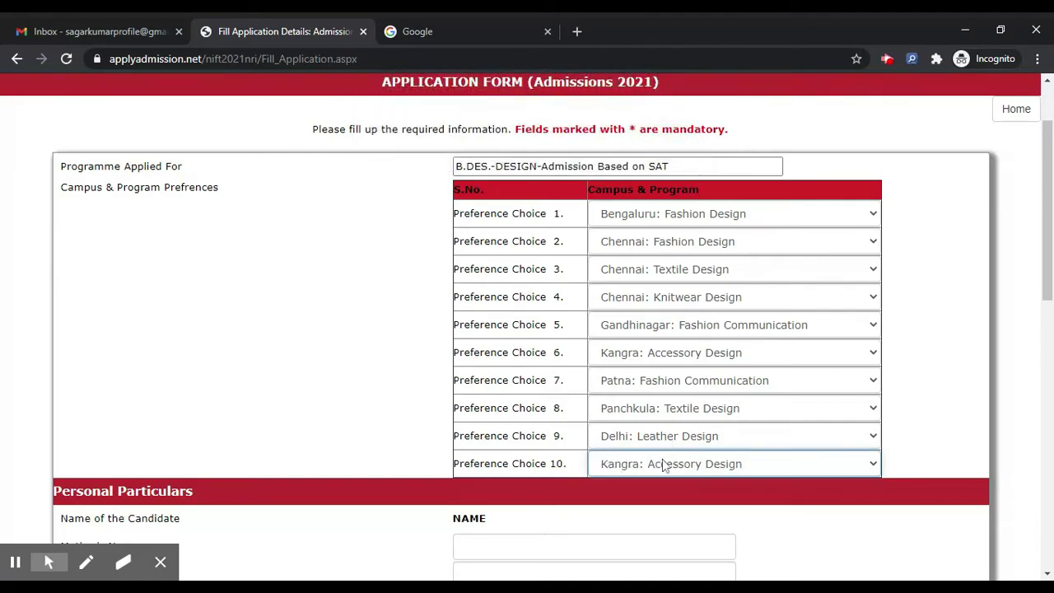
{"action": "key", "text": "s"}
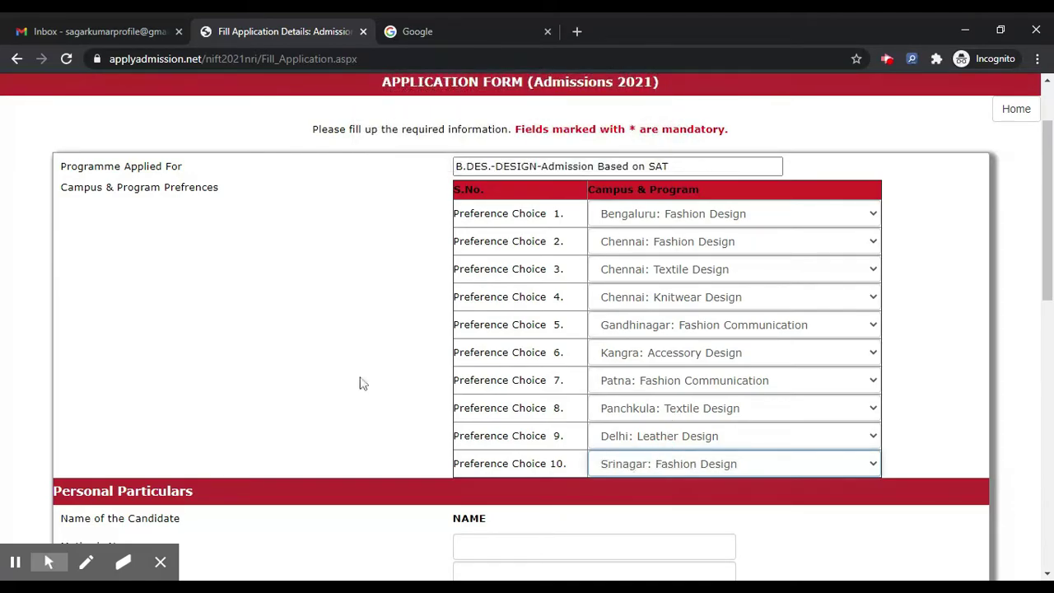
{"action": "scroll", "coordinate": [340, 386], "scroll_direction": "down", "scroll_amount": 1}
{"action": "scroll", "coordinate": [342, 387], "scroll_direction": "down", "scroll_amount": 3}
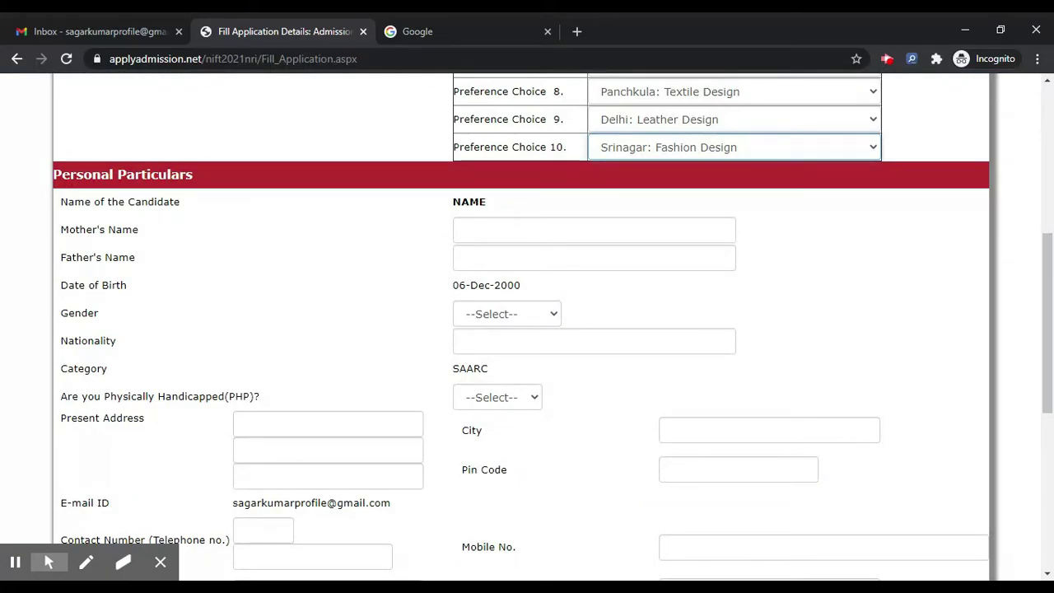
Enter the mother's and father's names, gender Male, nationality, and physically handicapped NO
{"action": "left_click", "coordinate": [537, 228]}
{"action": "type", "text": "MO"}
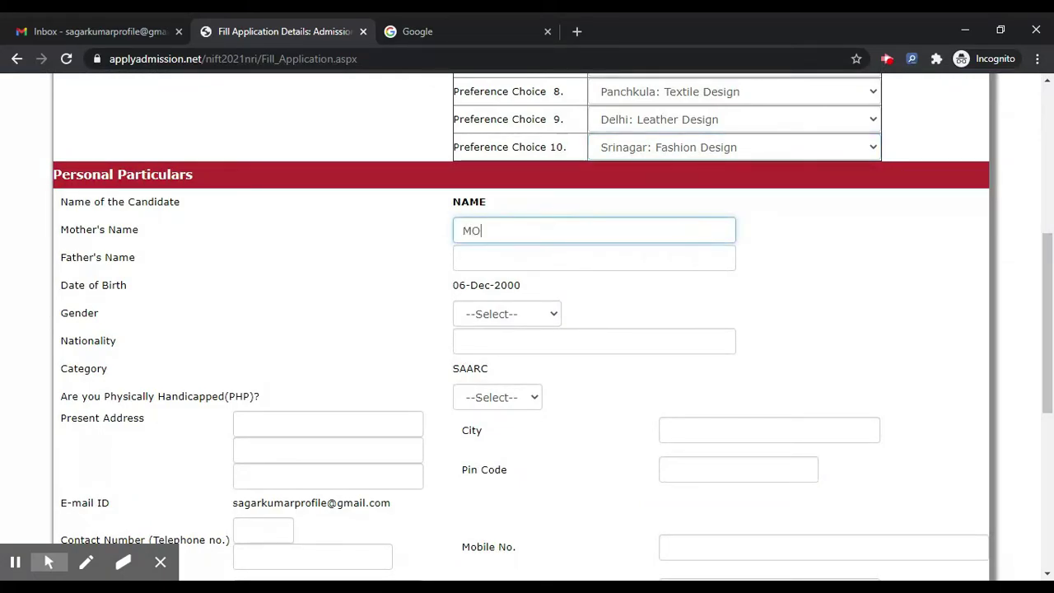
{"action": "type", "text": "THER"}
{"action": "left_click", "coordinate": [593, 258]}
{"action": "type", "text": "F"}
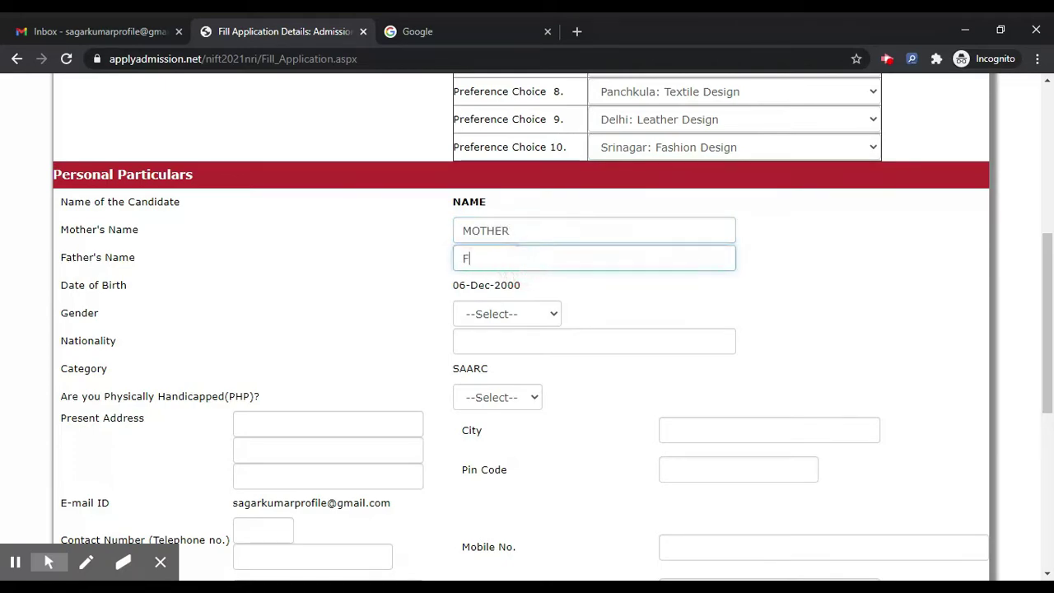
{"action": "type", "text": "ATHER"}
{"action": "left_click", "coordinate": [507, 314]}
{"action": "left_click", "coordinate": [519, 356]}
{"action": "key", "text": "Tab"}
{"action": "type", "text": "I"}
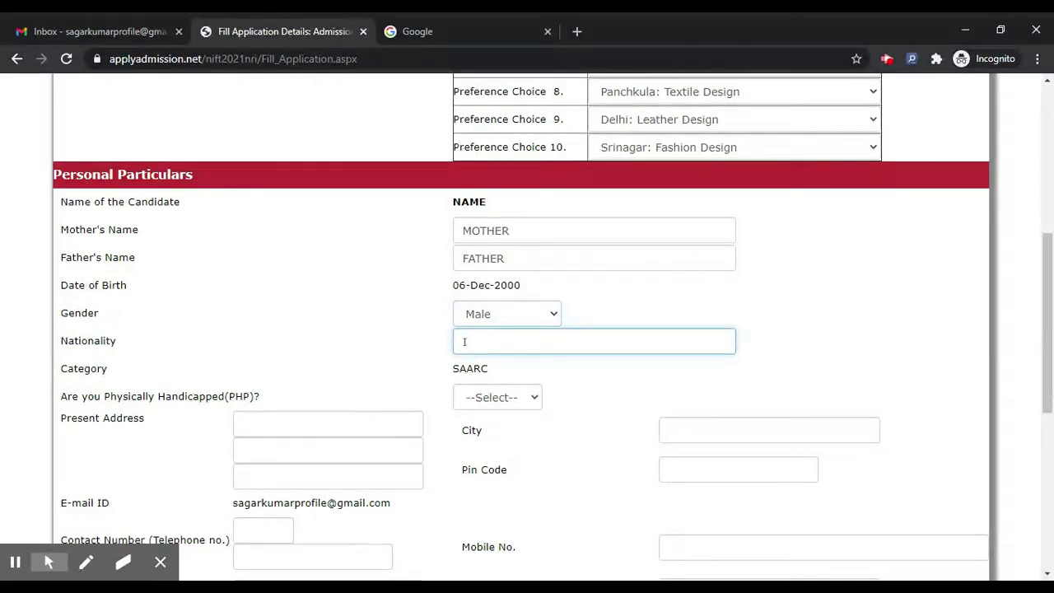
{"action": "type", "text": "NATIONALTY"}
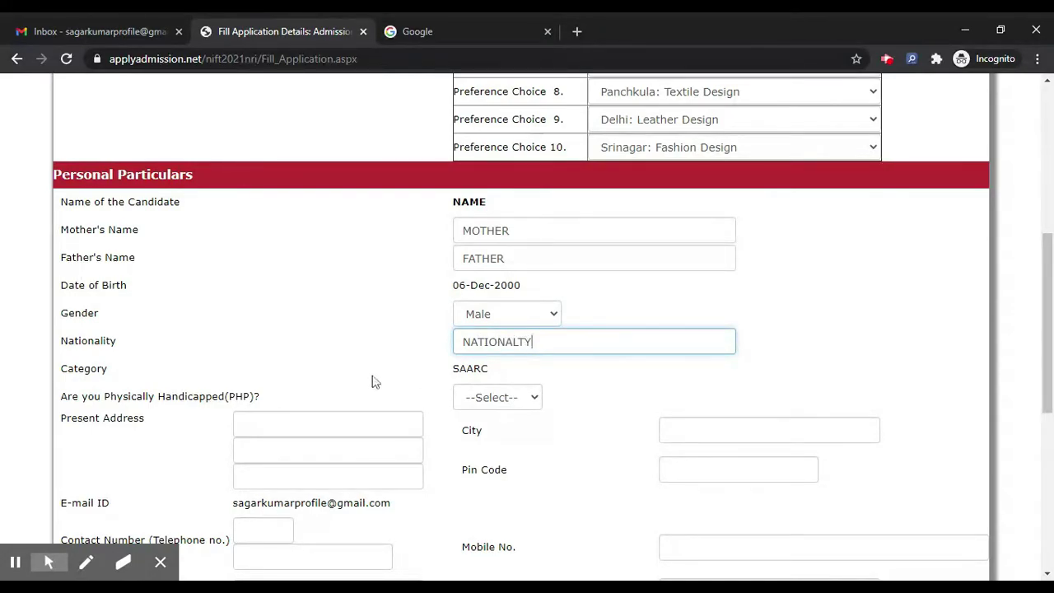
{"action": "scroll", "coordinate": [372, 379], "scroll_direction": "down", "scroll_amount": 2}
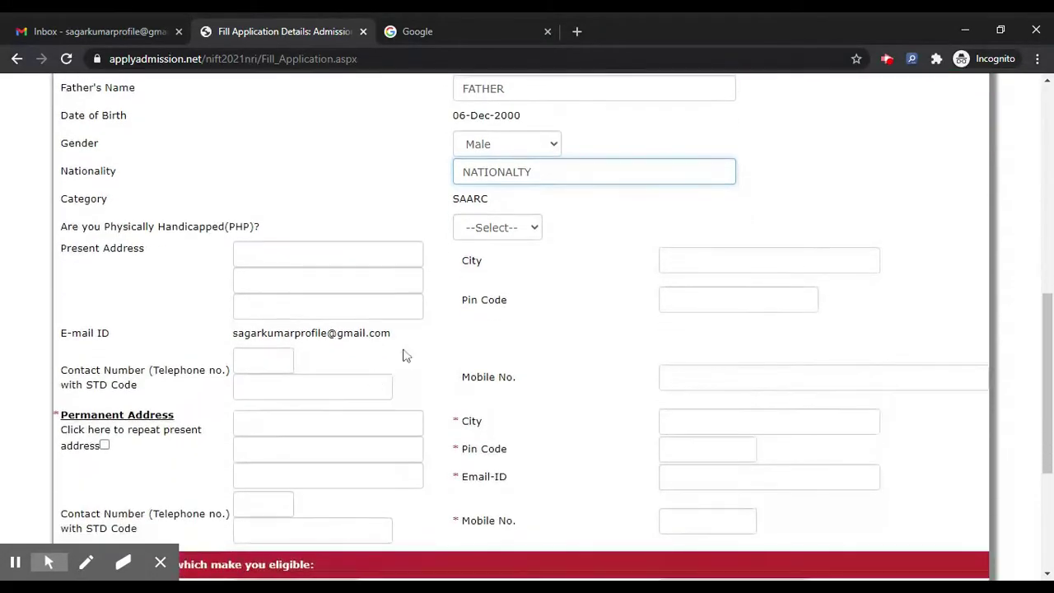
{"action": "left_click", "coordinate": [534, 230]}
{"action": "left_click", "coordinate": [503, 262]}
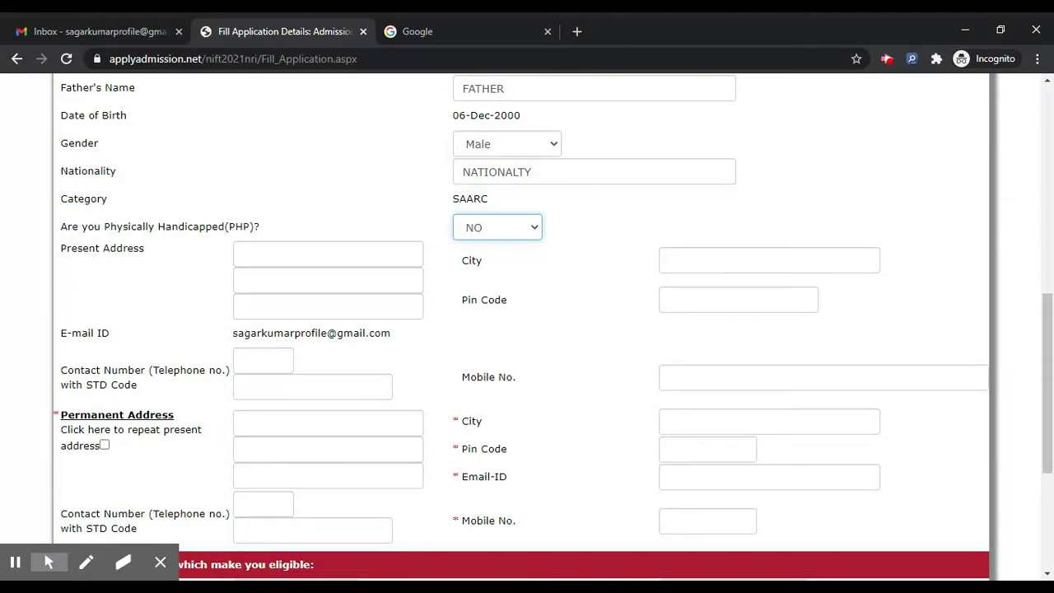
Fill in the present address line and city
{"action": "left_click", "coordinate": [358, 254]}
{"action": "type", "text": "ADREEEE"}
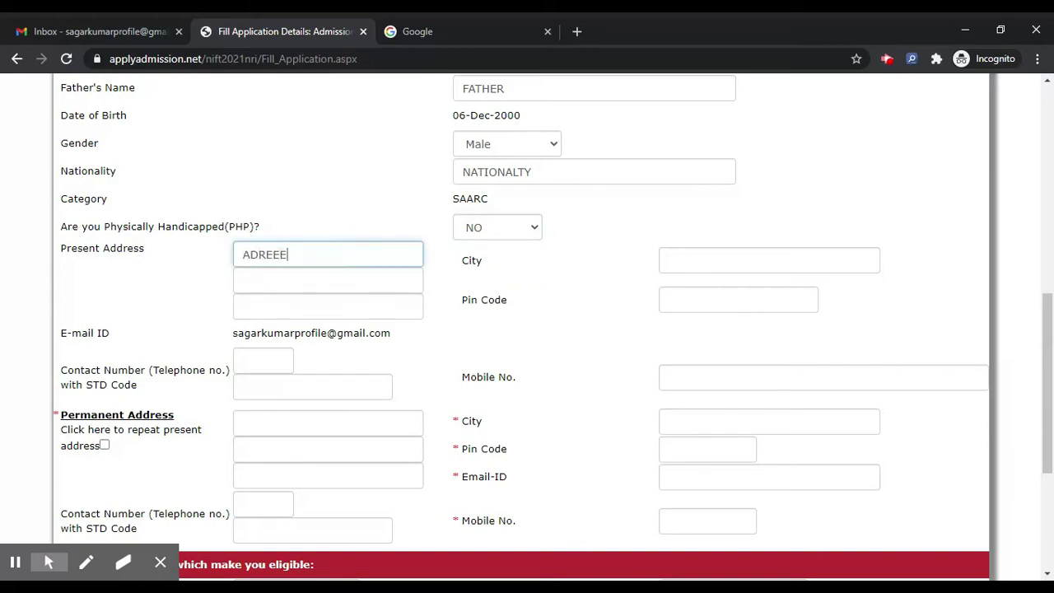
{"action": "left_click", "coordinate": [773, 257]}
{"action": "type", "text": "CITY"}
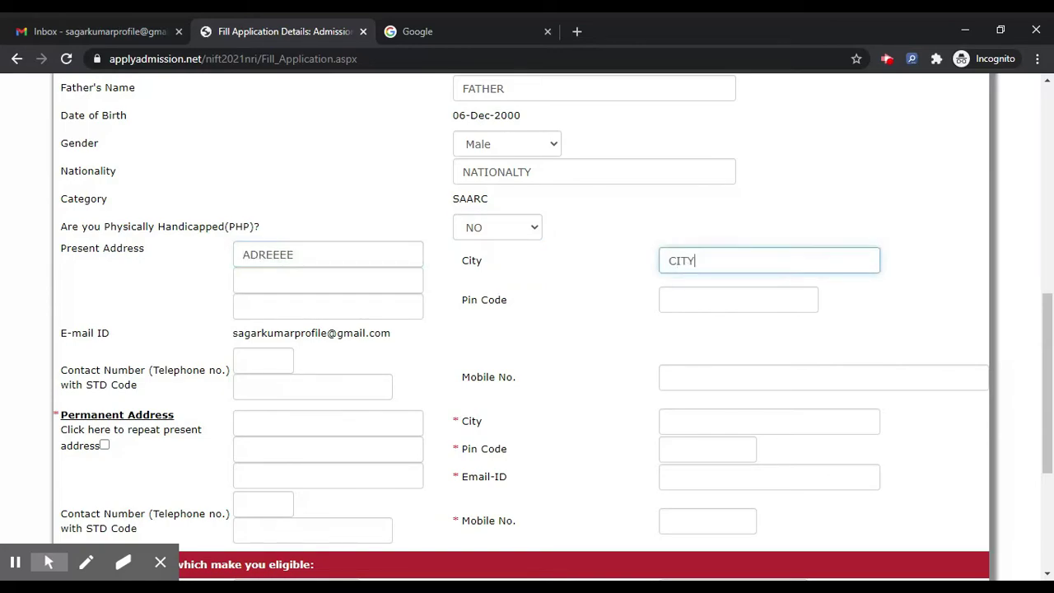
{"action": "left_click", "coordinate": [755, 306]}
Enter the present pin code and copy the present address into the permanent address
{"action": "type", "text": "78965542"}
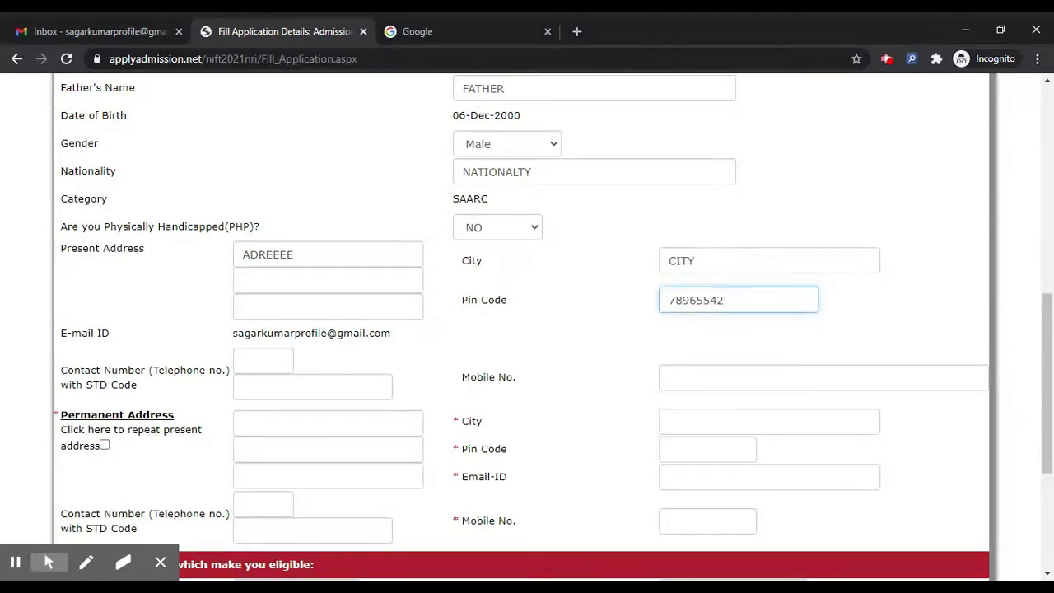
{"action": "scroll", "coordinate": [552, 328], "scroll_direction": "down", "scroll_amount": 1}
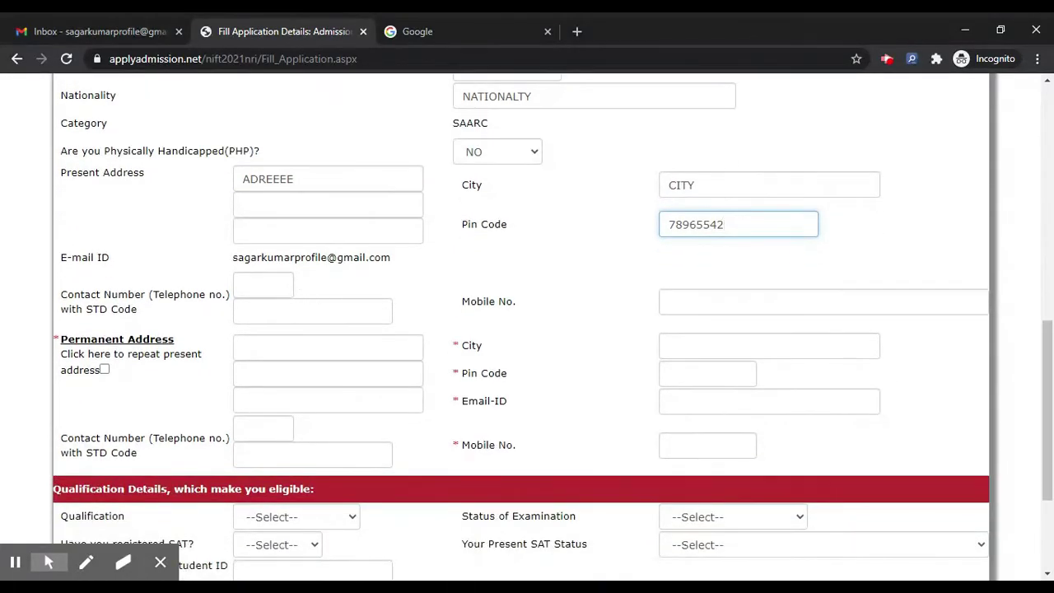
{"action": "scroll", "coordinate": [527, 329], "scroll_direction": "down", "scroll_amount": 1}
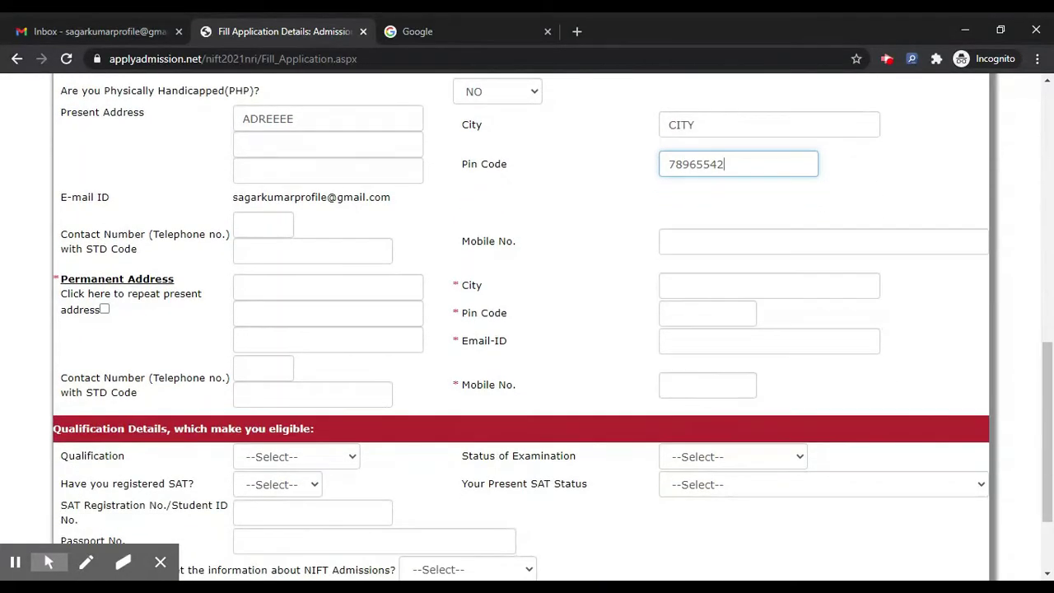
{"action": "scroll", "coordinate": [527, 330], "scroll_direction": "down", "scroll_amount": 2}
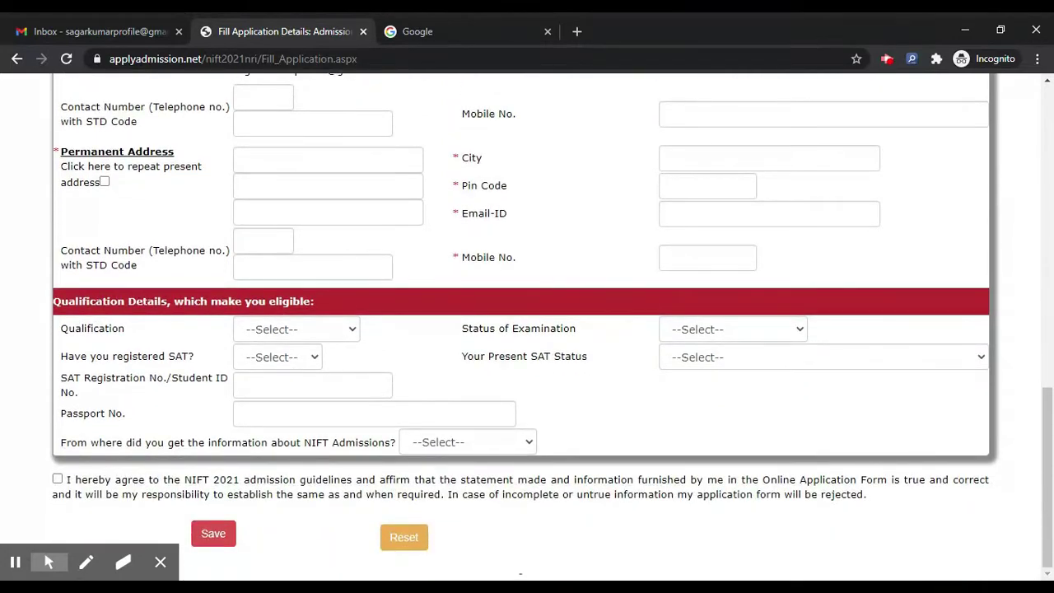
{"action": "left_click", "coordinate": [105, 182]}
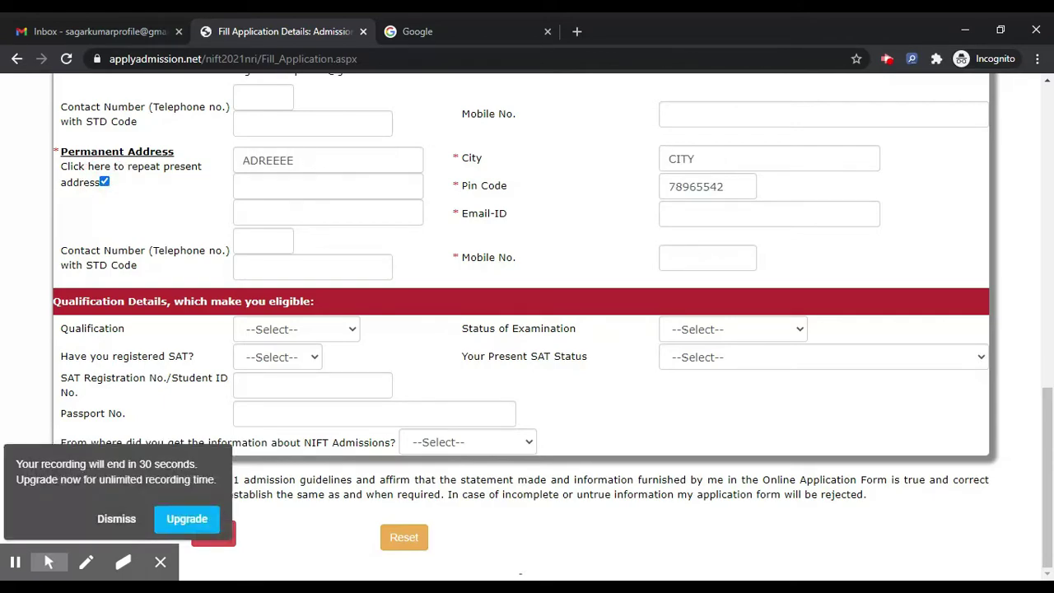
{"action": "left_click", "coordinate": [115, 519]}
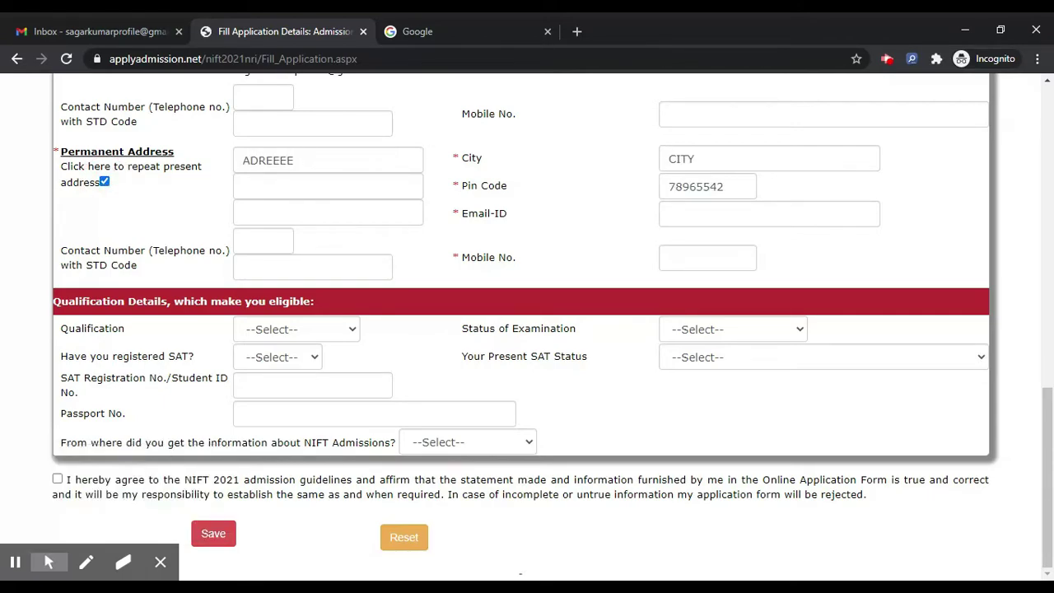
Fill in the permanent e-mail ID and the contact's mobile number
{"action": "left_click", "coordinate": [731, 215]}
{"action": "key", "text": "ctrl+v"}
{"action": "left_click", "coordinate": [708, 258]}
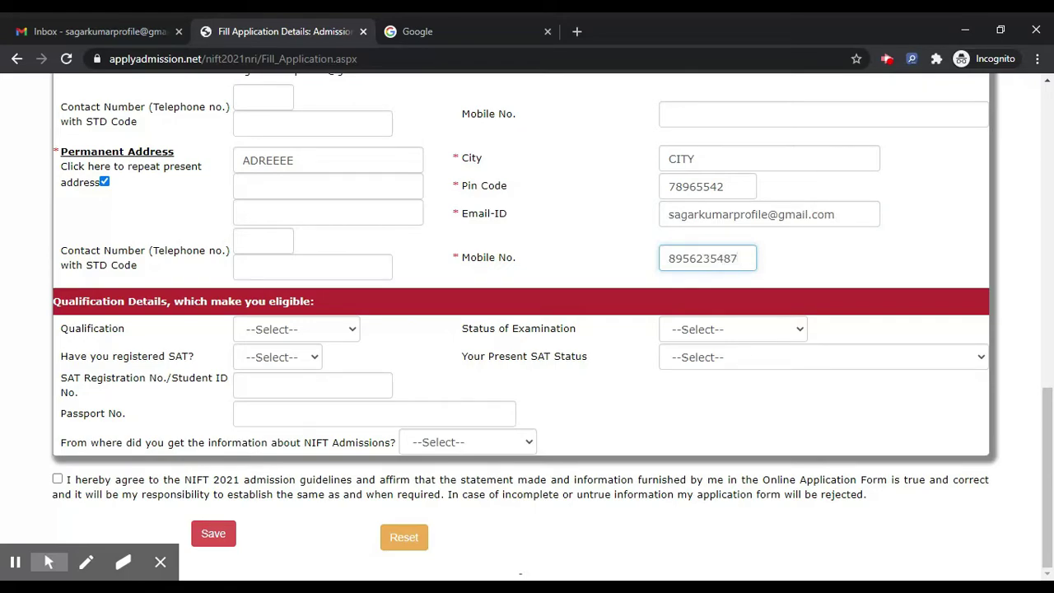
Set qualification to 10+2, status Passed, SAT registration NO, and SAT status Appearing
{"action": "left_click", "coordinate": [348, 336]}
{"action": "left_click", "coordinate": [327, 365]}
{"action": "left_click", "coordinate": [726, 334]}
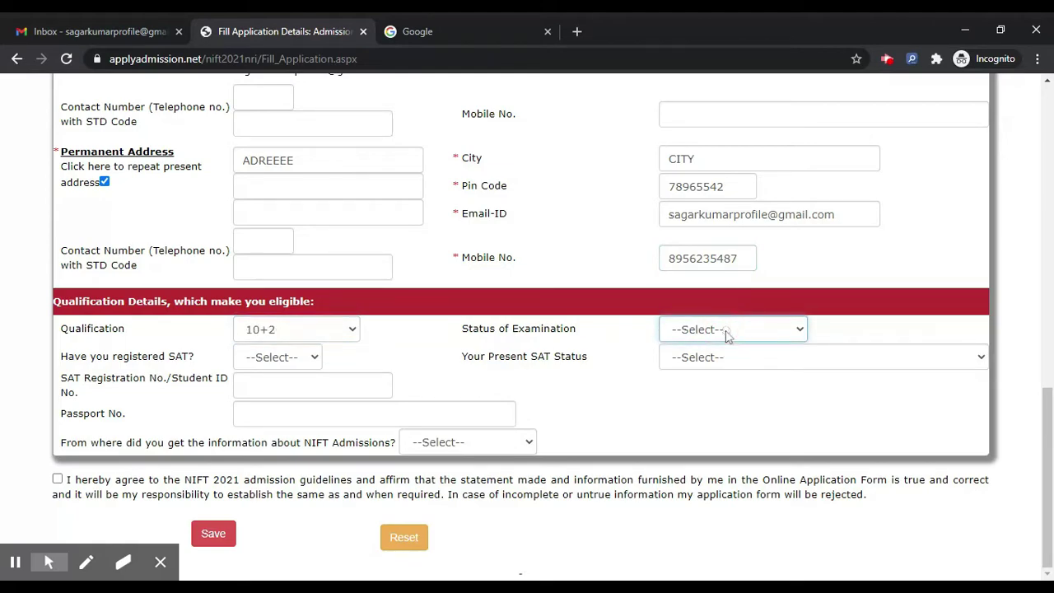
{"action": "left_click", "coordinate": [730, 369]}
{"action": "left_click", "coordinate": [274, 366]}
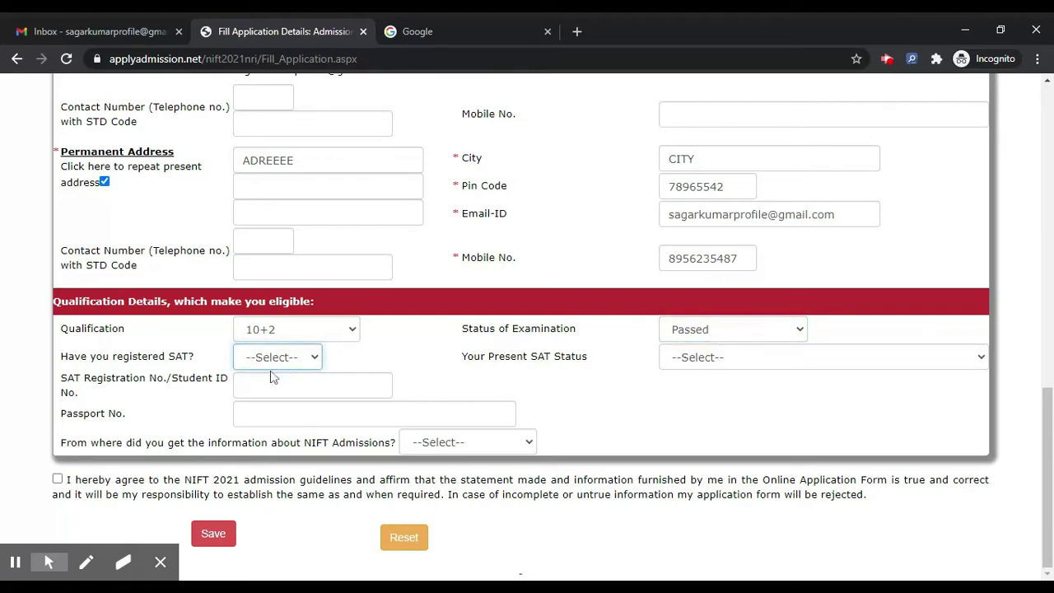
{"action": "left_click", "coordinate": [273, 378]}
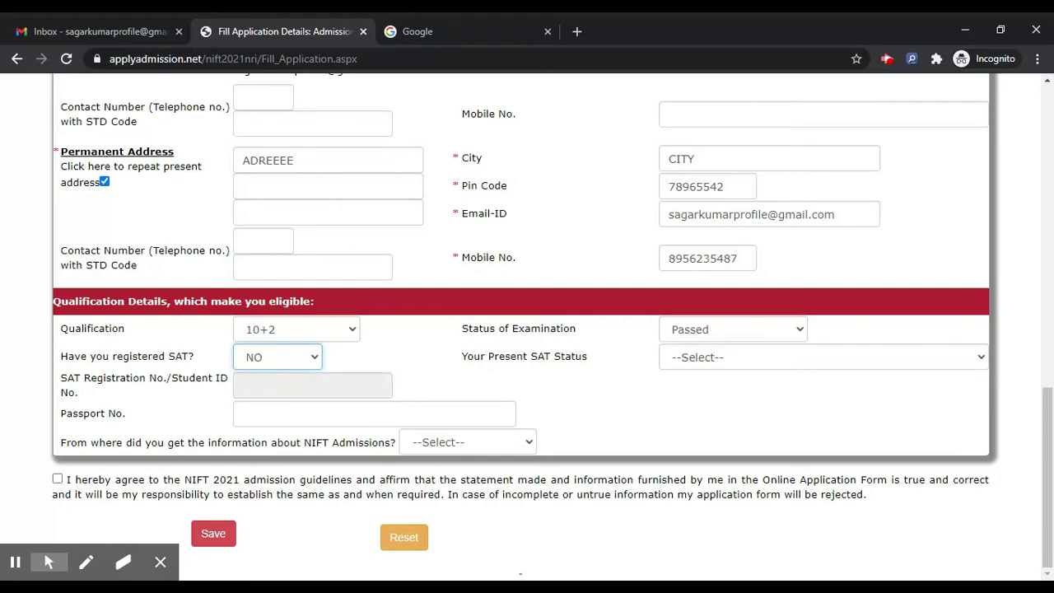
{"action": "left_click", "coordinate": [691, 359]}
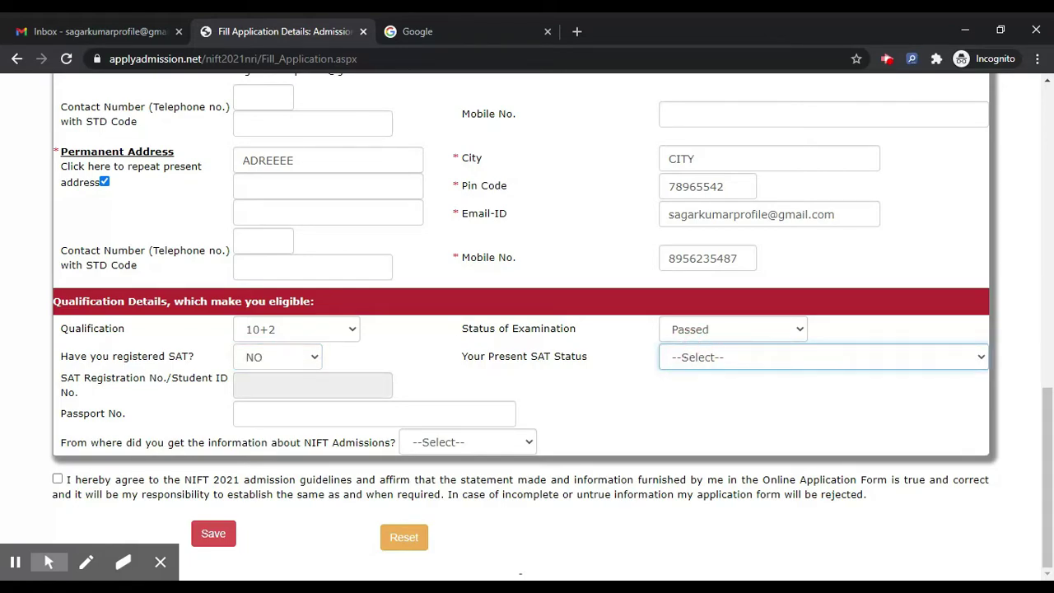
{"action": "key", "text": "Down"}
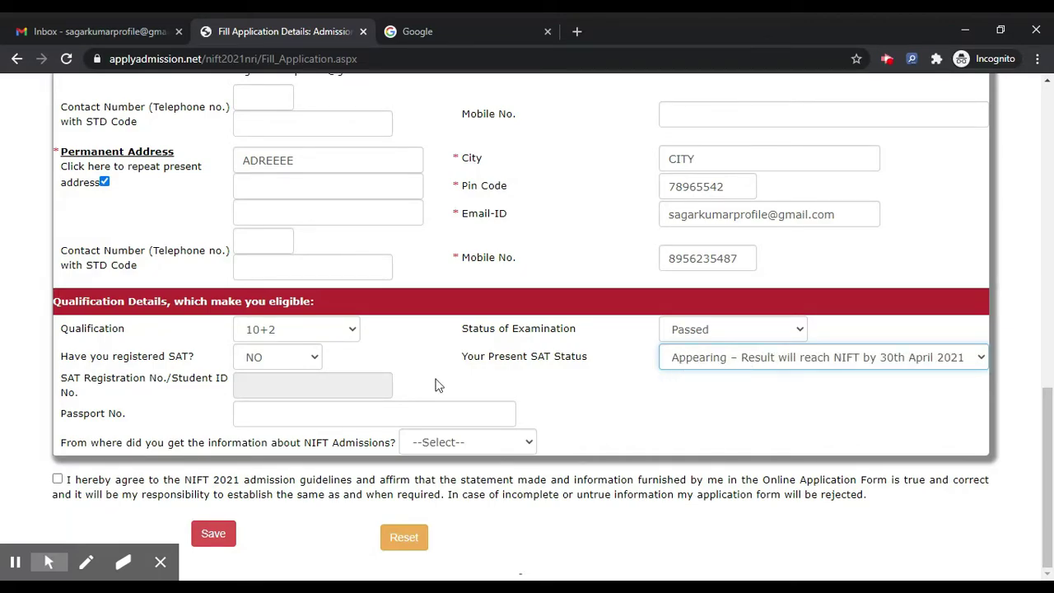
Choose Friends & relatives as the information source, accept the declaration, and save the form
{"action": "left_click", "coordinate": [434, 442]}
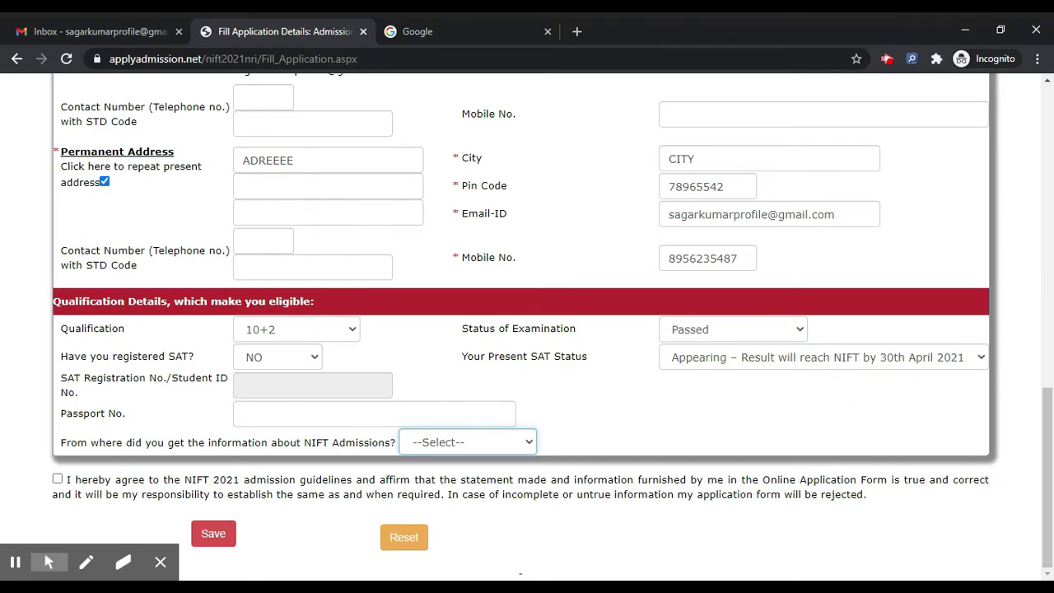
{"action": "left_click", "coordinate": [384, 403]}
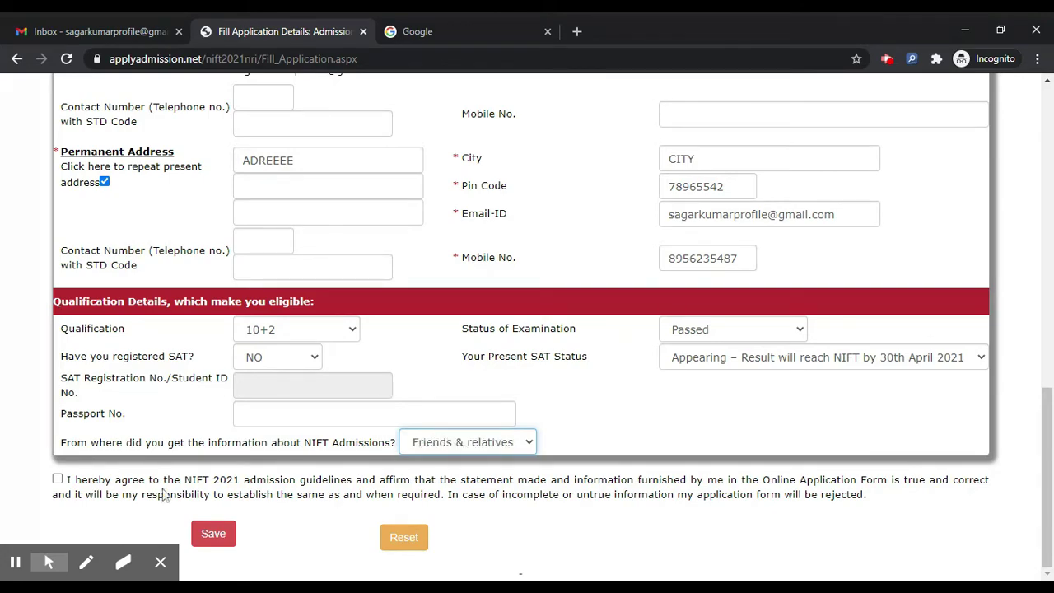
{"action": "left_click", "coordinate": [57, 479]}
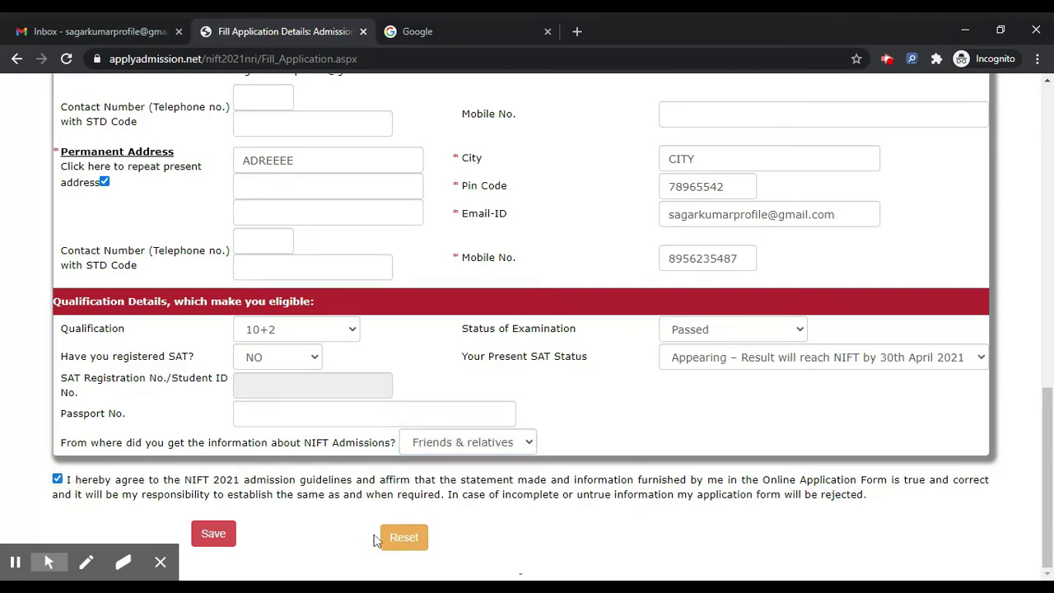
{"action": "left_click", "coordinate": [221, 535]}
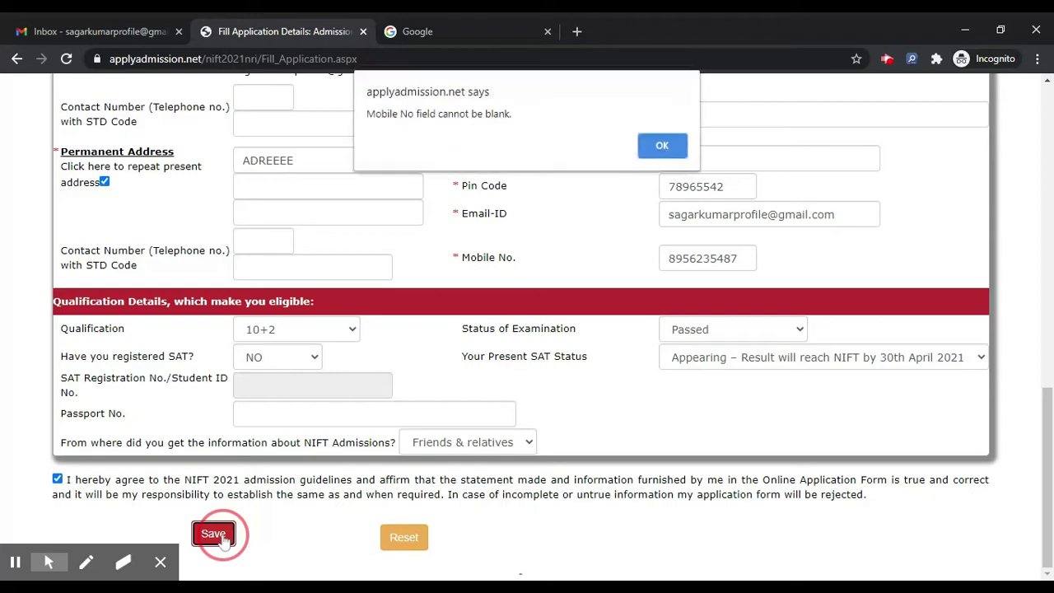
Dismiss the blank-mobile warning, enter the candidate's mobile number, and save again
{"action": "left_click", "coordinate": [663, 149]}
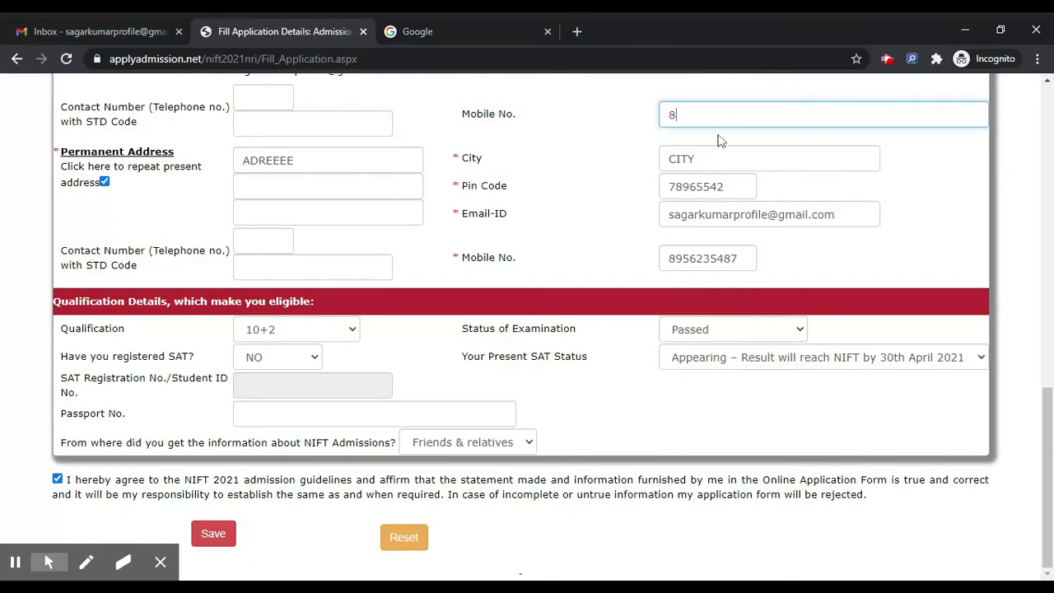
{"action": "left_click", "coordinate": [216, 534]}
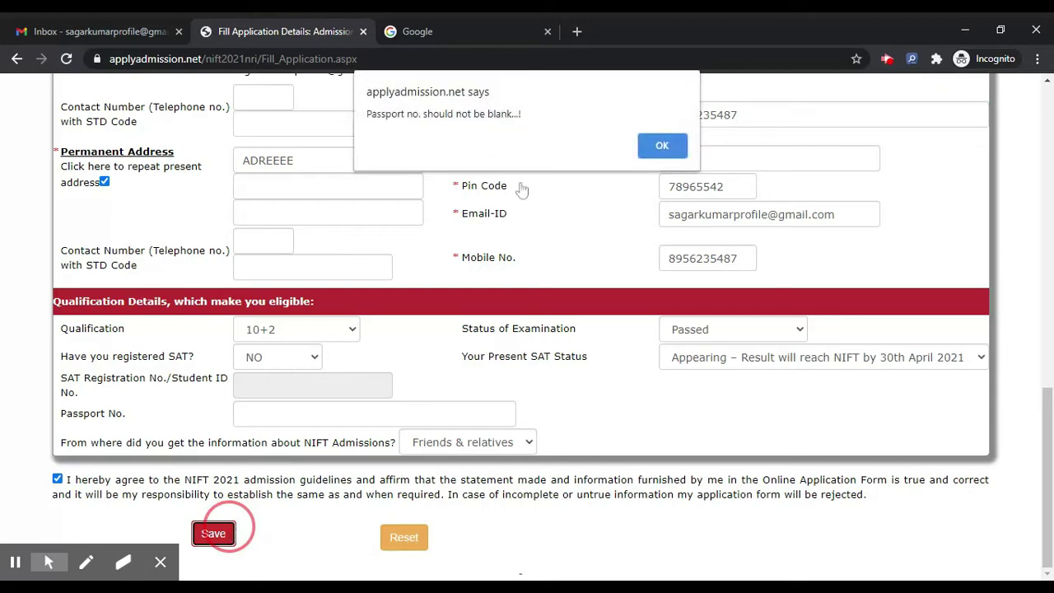
Dismiss the blank-passport warning, enter the candidate's passport number, and resubmit the form
{"action": "left_click", "coordinate": [675, 144]}
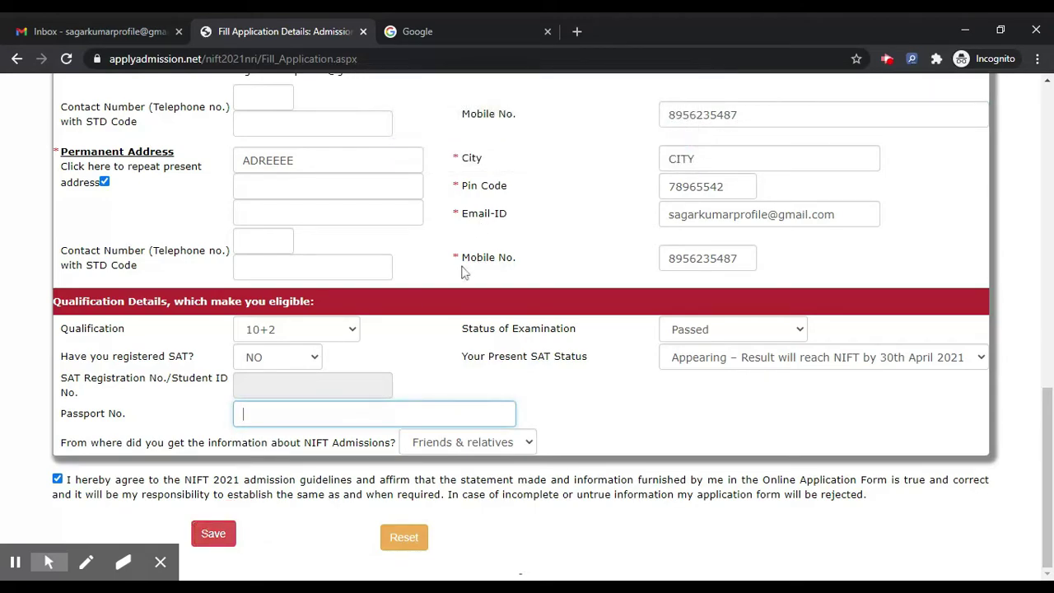
{"action": "left_click", "coordinate": [213, 534]}
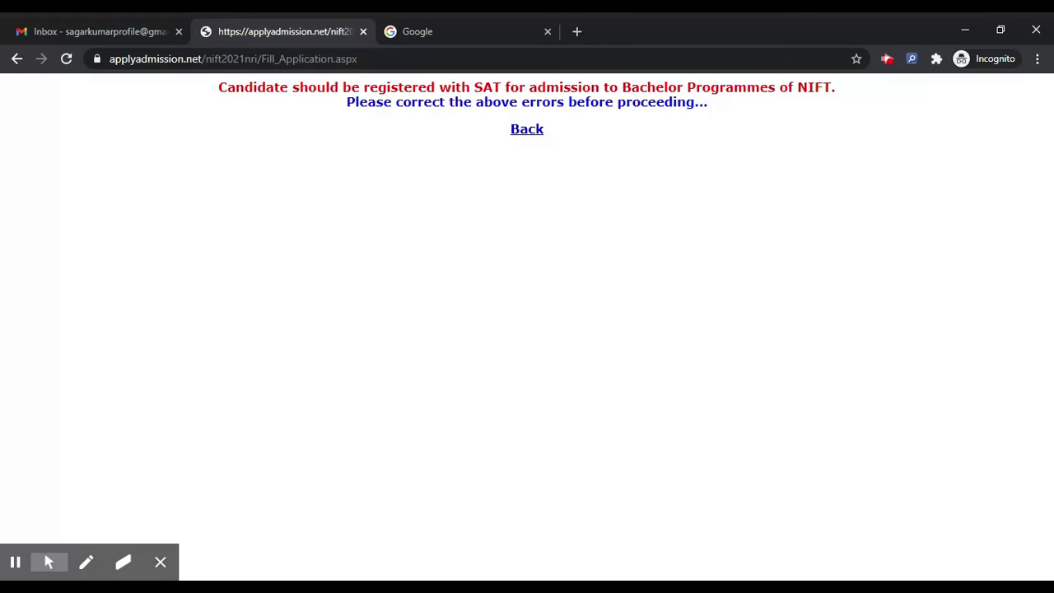
Back on the form, mark SAT registered with status Appeared and save
{"action": "left_click", "coordinate": [16, 57]}
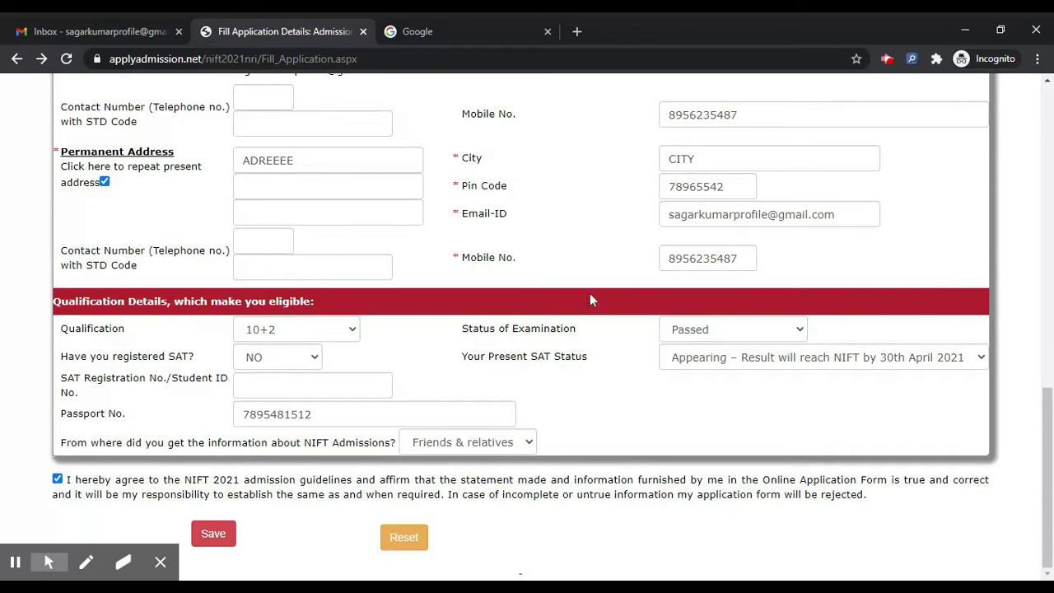
{"action": "scroll", "coordinate": [590, 293], "scroll_direction": "up", "scroll_amount": 3}
{"action": "scroll", "coordinate": [590, 293], "scroll_direction": "down", "scroll_amount": 3}
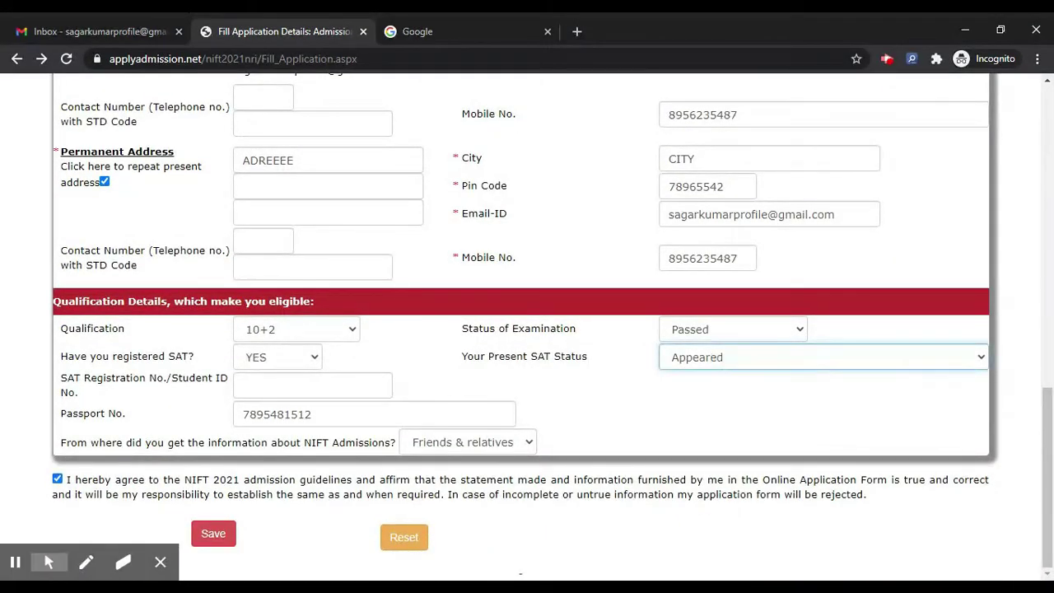
{"action": "left_click", "coordinate": [213, 534]}
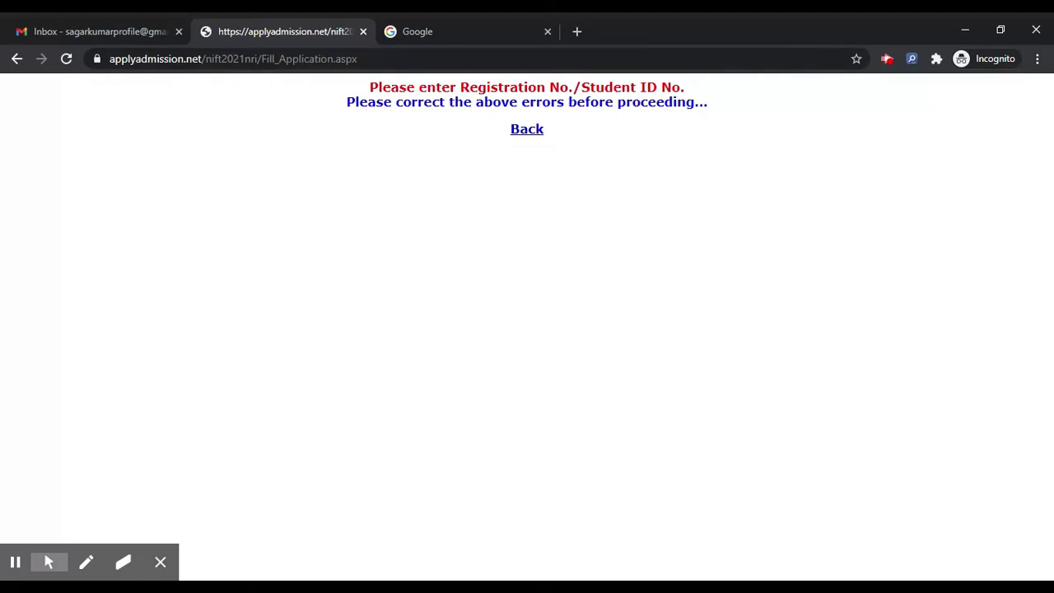
Leave the missing Student ID error and return to the top of the application form
{"action": "left_click", "coordinate": [534, 130]}
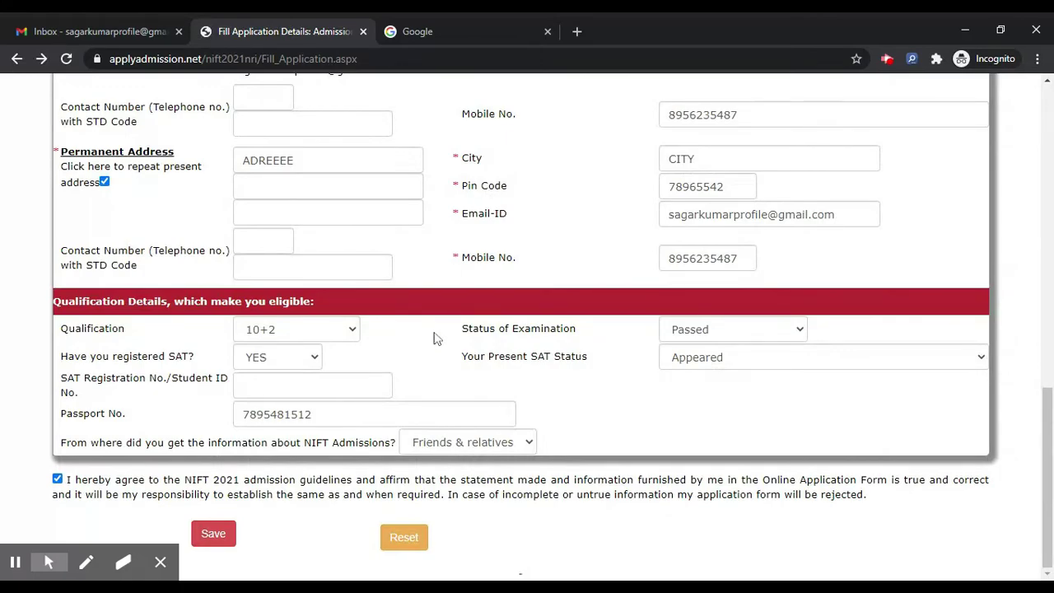
{"action": "scroll", "coordinate": [437, 337], "scroll_direction": "up", "scroll_amount": 3}
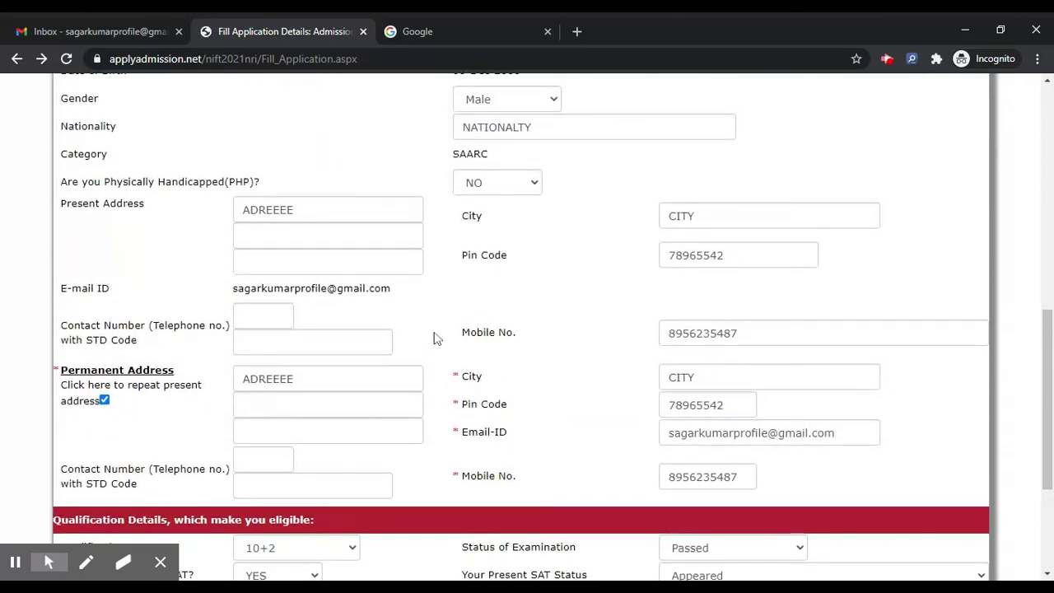
{"action": "scroll", "coordinate": [437, 338], "scroll_direction": "up", "scroll_amount": 2}
{"action": "scroll", "coordinate": [437, 338], "scroll_direction": "up", "scroll_amount": 5}
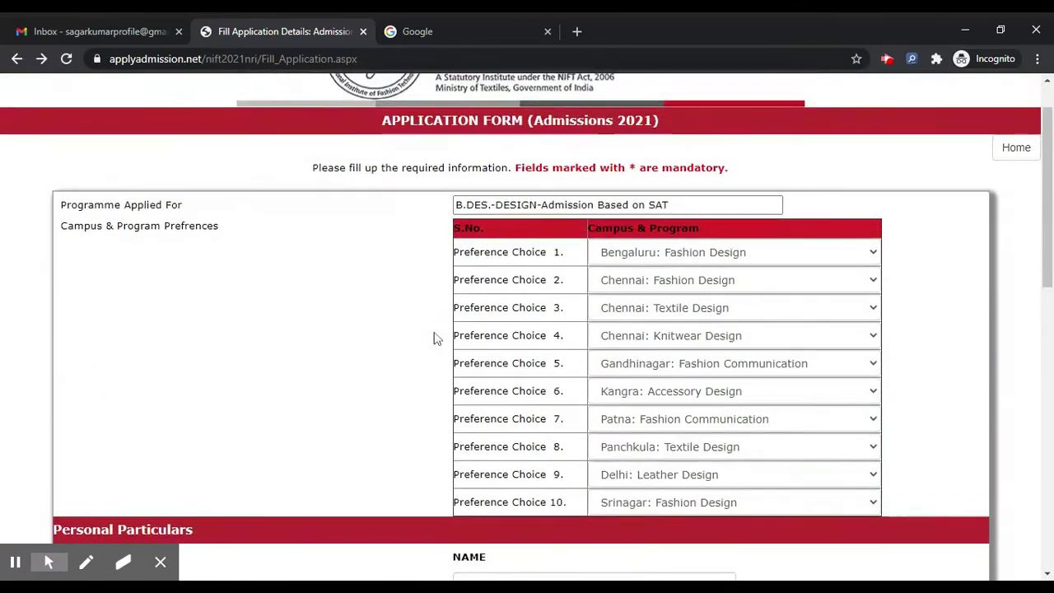
{"action": "scroll", "coordinate": [356, 260], "scroll_direction": "up", "scroll_amount": 1}
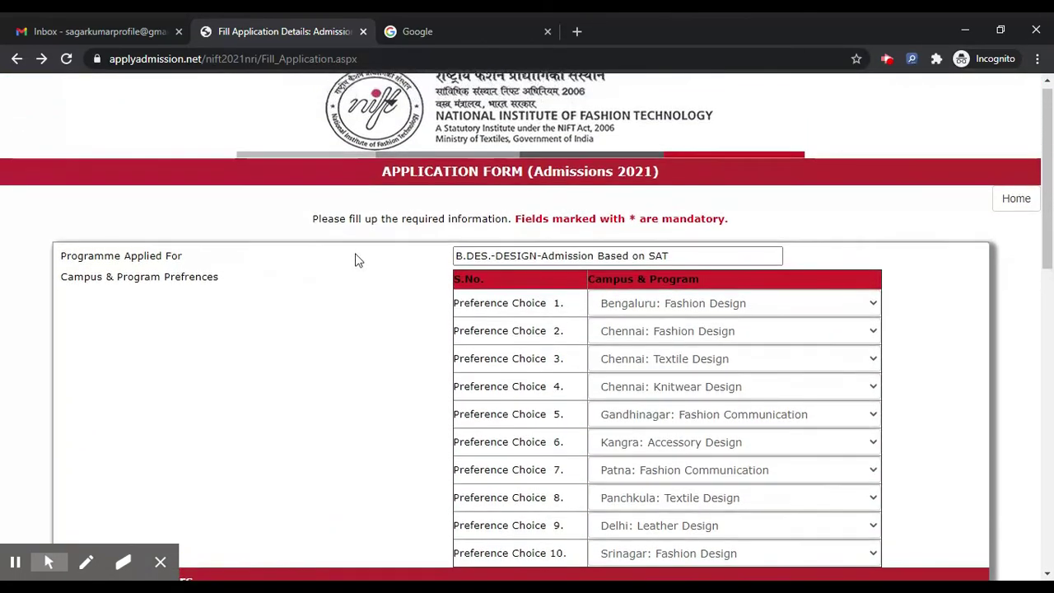
From the step menu, try opening 'Step 2: Uploading of Photographs & Signature' twice
{"action": "left_click", "coordinate": [16, 59]}
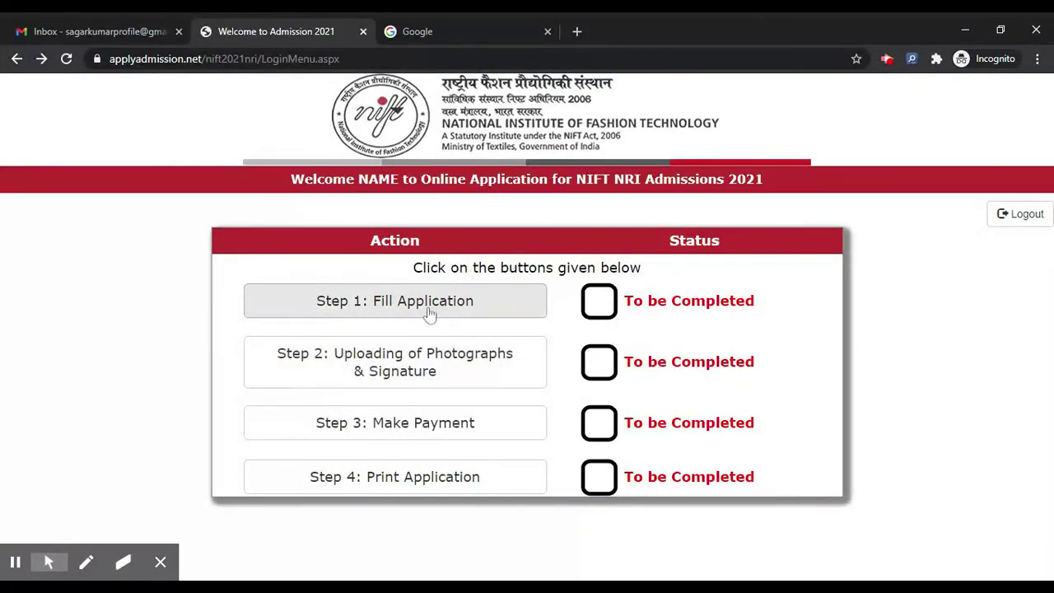
{"action": "left_click", "coordinate": [429, 363]}
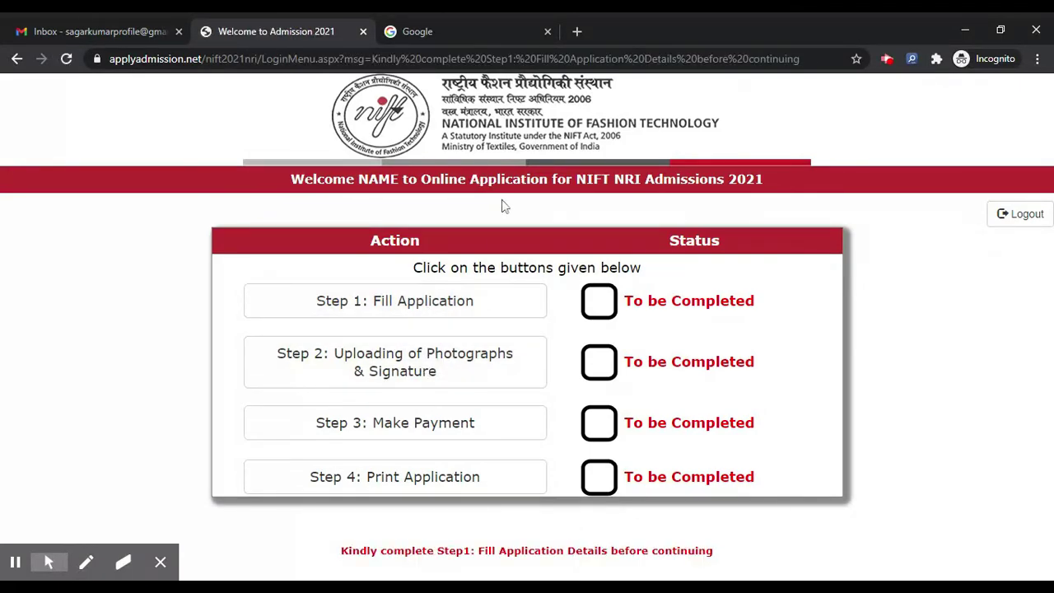
{"action": "left_click", "coordinate": [480, 367]}
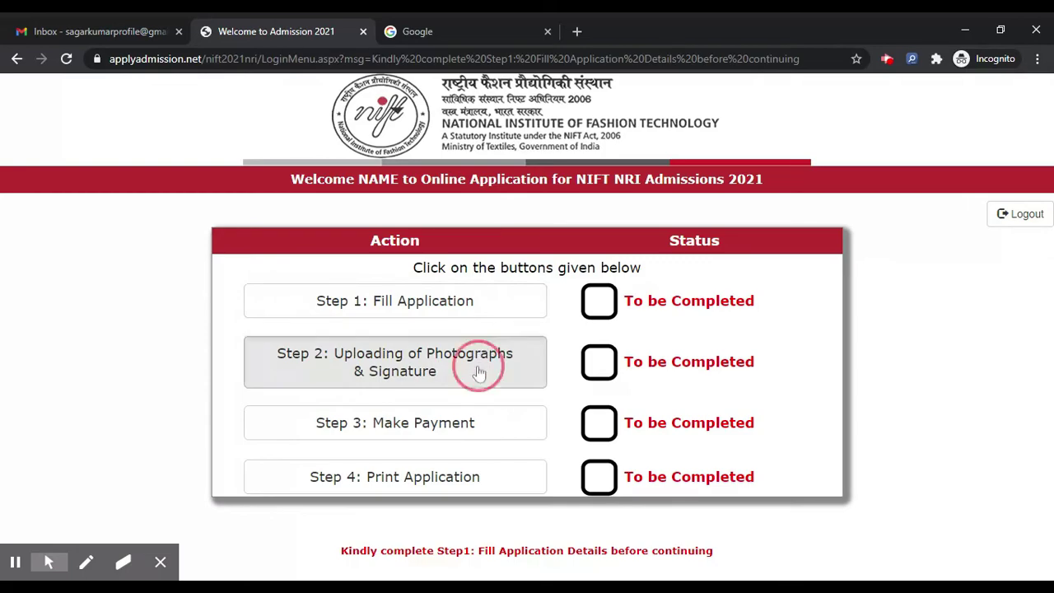